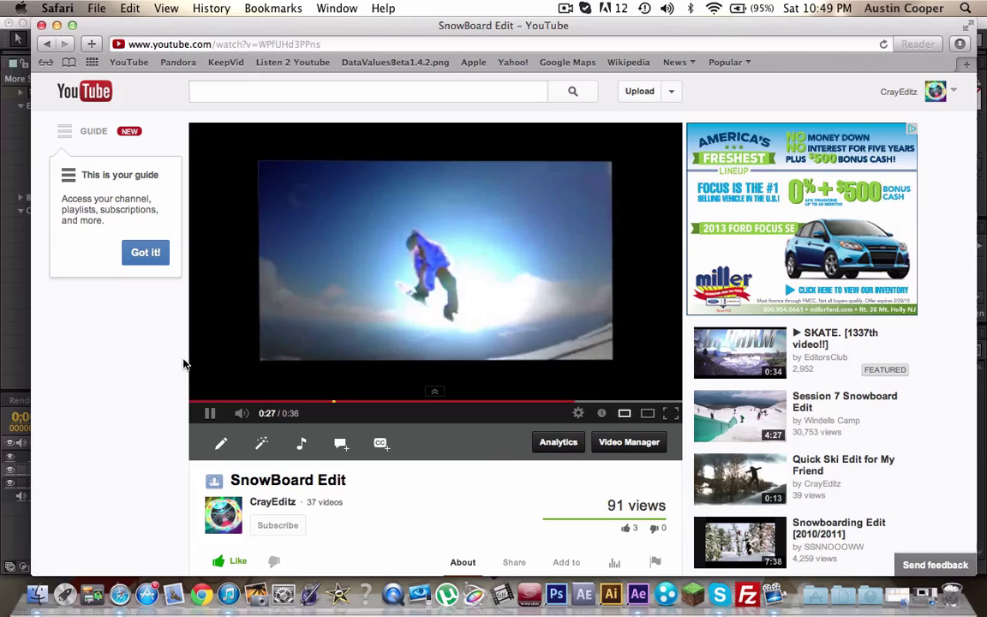
- Rewind the SnowBoard Edit video to 0:23, replay its closing tricks, and pause at 0:26
{"action": "left_click", "coordinate": [255, 334]}
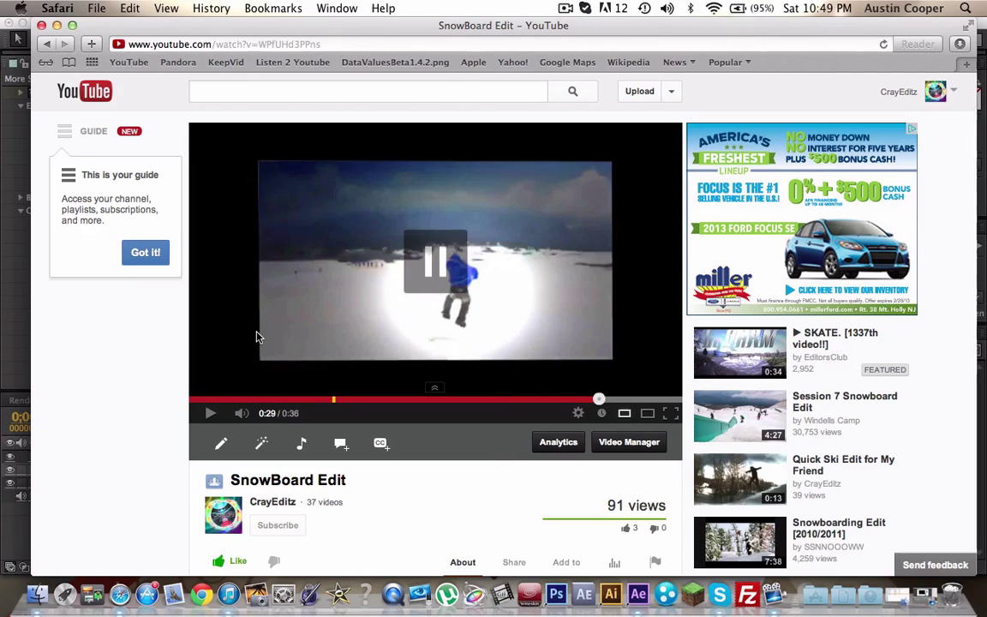
{"action": "left_click", "coordinate": [505, 399]}
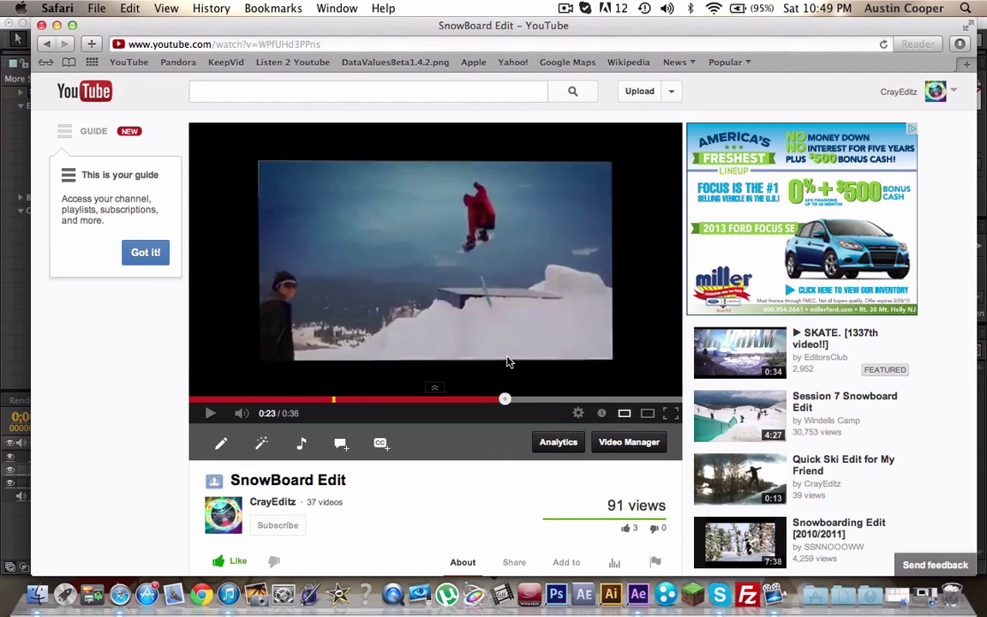
{"action": "left_click", "coordinate": [506, 361]}
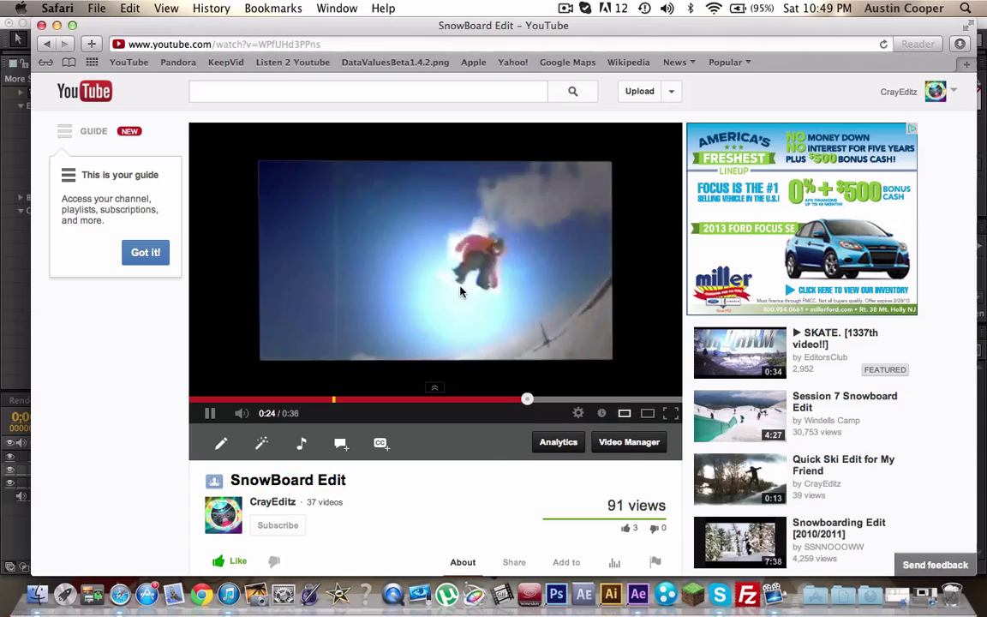
{"action": "left_click", "coordinate": [199, 300]}
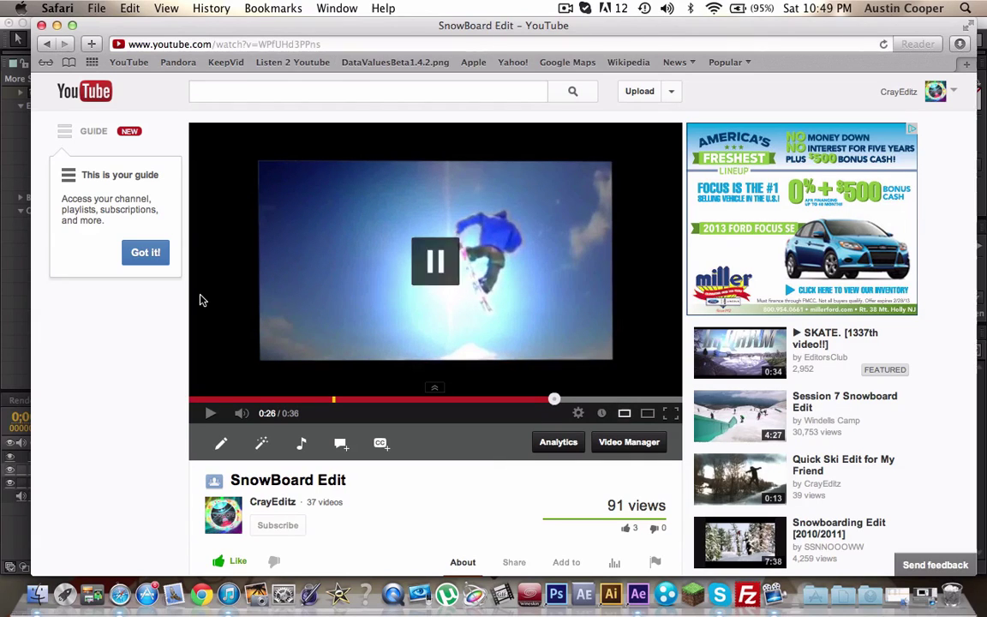
- Hide Safari and RAM-preview the More Sick BMX Riding composition in After Effects
{"action": "left_click", "coordinate": [56, 26]}
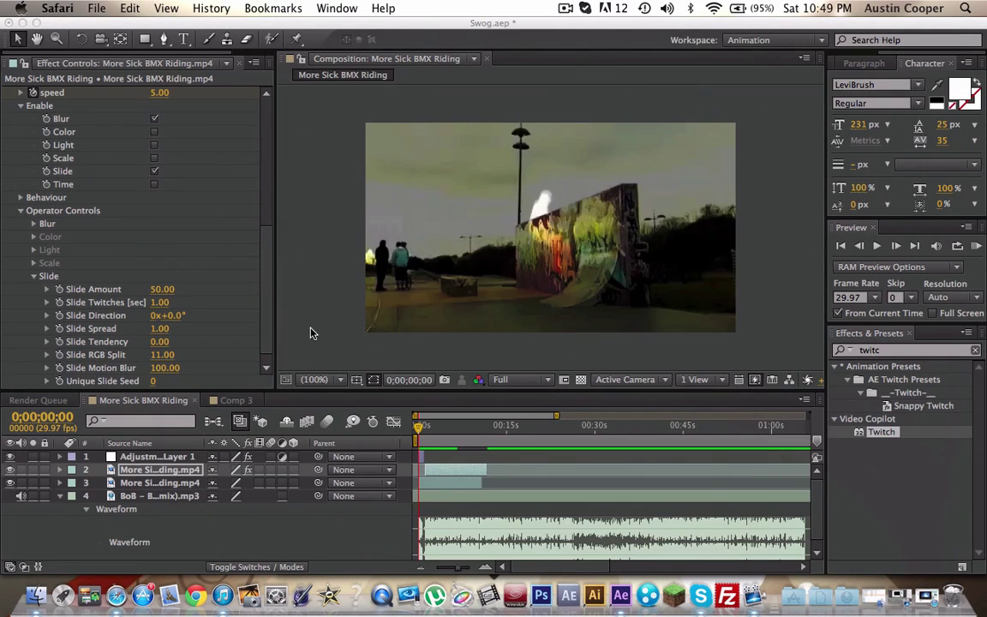
{"action": "left_click", "coordinate": [420, 433]}
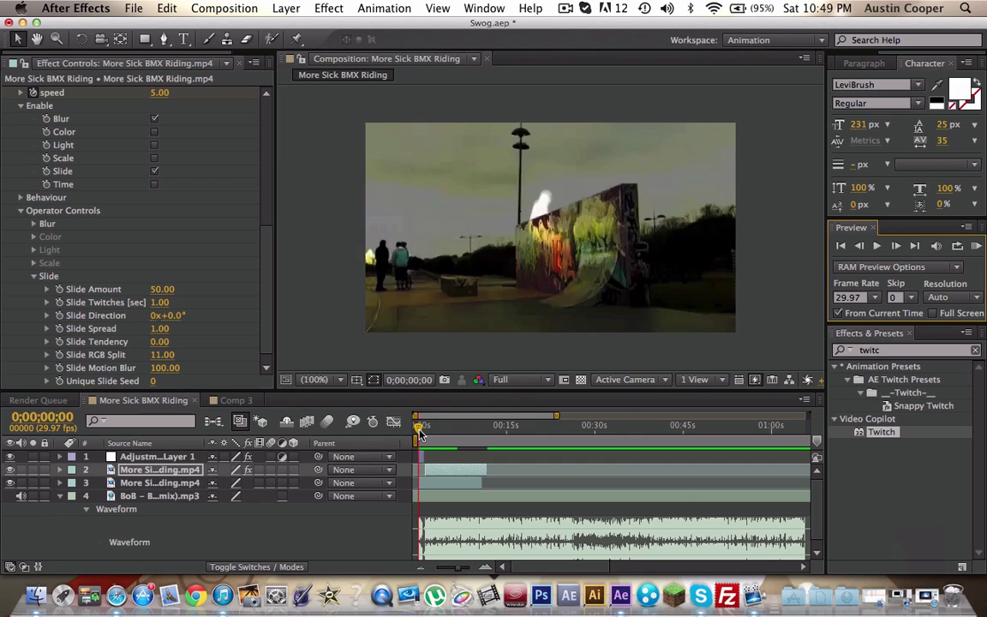
{"action": "mouse_move", "coordinate": [420, 433]}
{"action": "left_mouse_down"}
{"action": "mouse_move", "coordinate": [429, 433]}
{"action": "mouse_move", "coordinate": [414, 435]}
{"action": "left_mouse_up"}
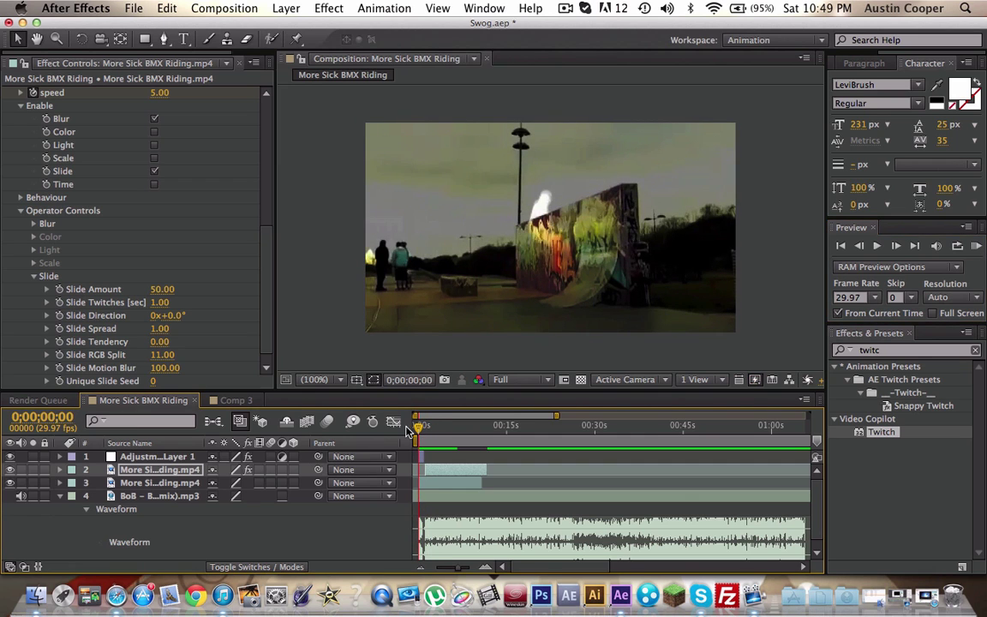
{"action": "left_click", "coordinate": [976, 247]}
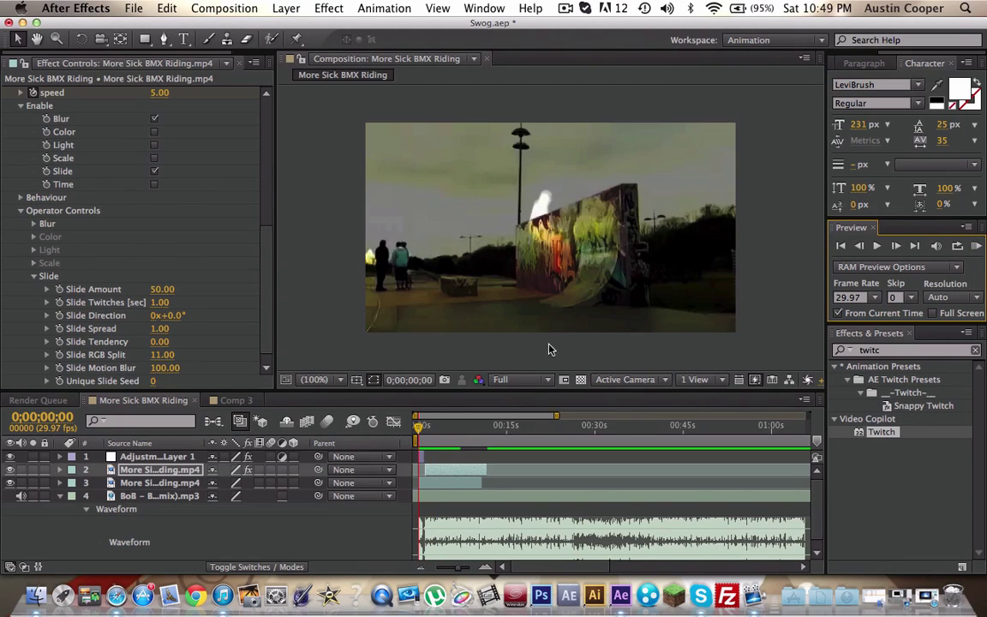
- Switch to Comp 3, collapse the music waveform, and park the playhead at 0;00;00;11
{"action": "left_click", "coordinate": [233, 400]}
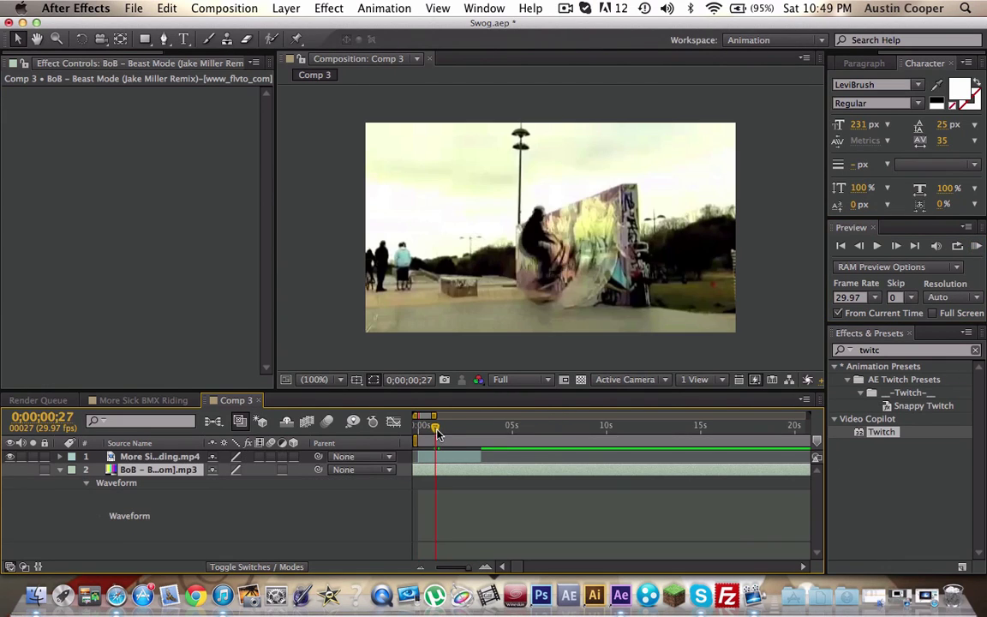
{"action": "left_click_drag", "start_coordinate": [435, 432], "coordinate": [417, 433]}
{"action": "key", "text": "l"}
{"action": "key", "text": "l"}
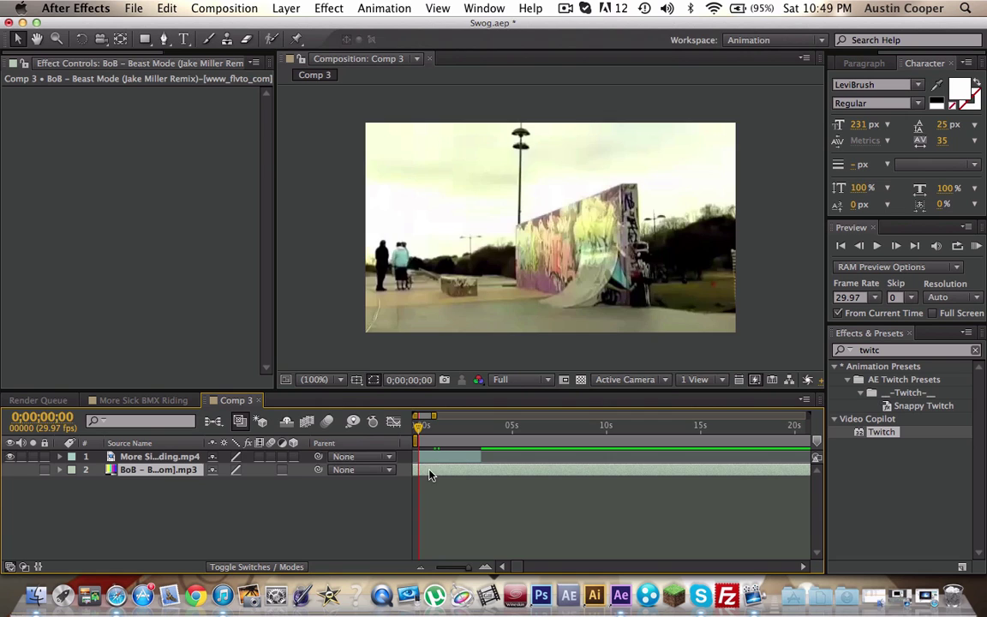
{"action": "left_click", "coordinate": [426, 429]}
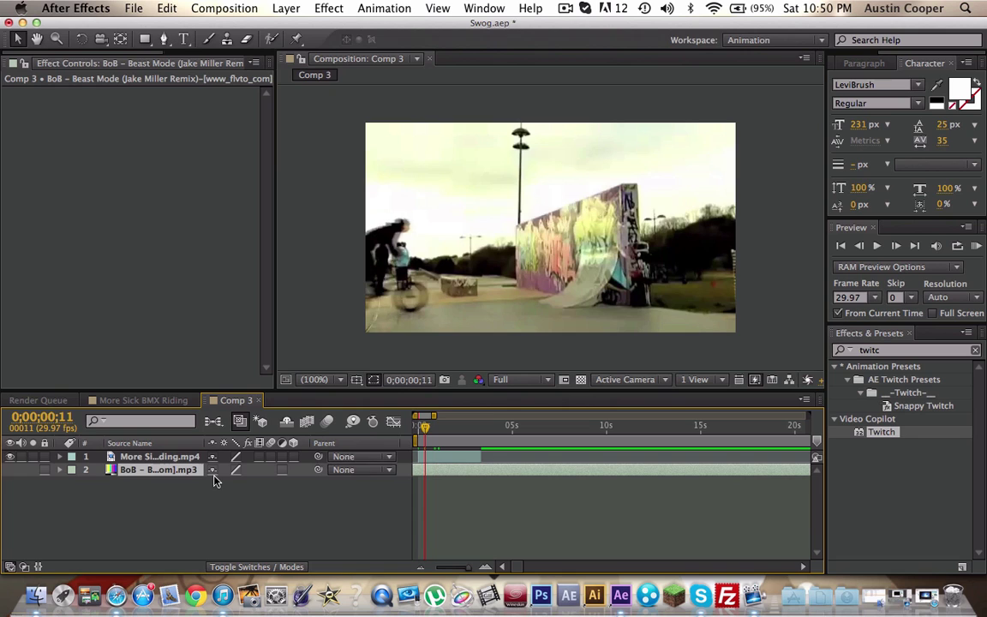
- Replace Comp 3's audio with the Beast Mode music layer copied from More Sick BMX Riding, below the clip
{"action": "key", "text": "Delete"}
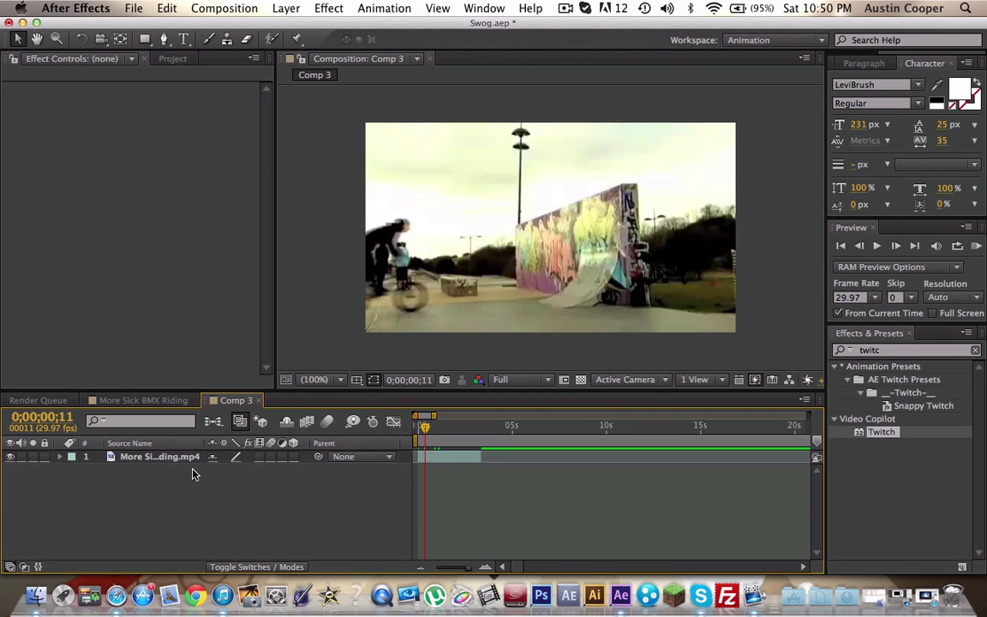
{"action": "left_click", "coordinate": [172, 58]}
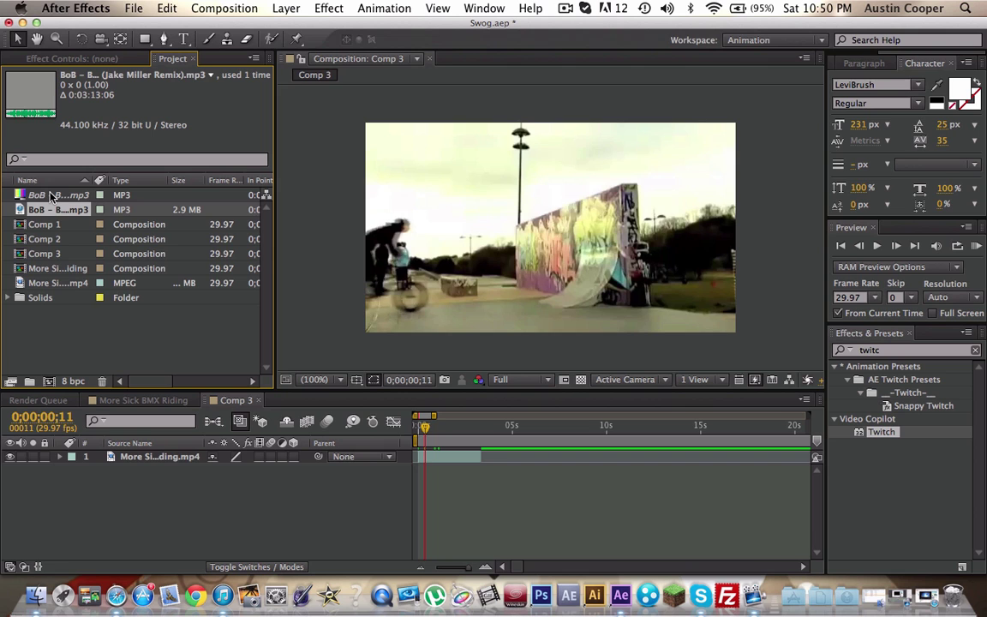
{"action": "left_click", "coordinate": [143, 400]}
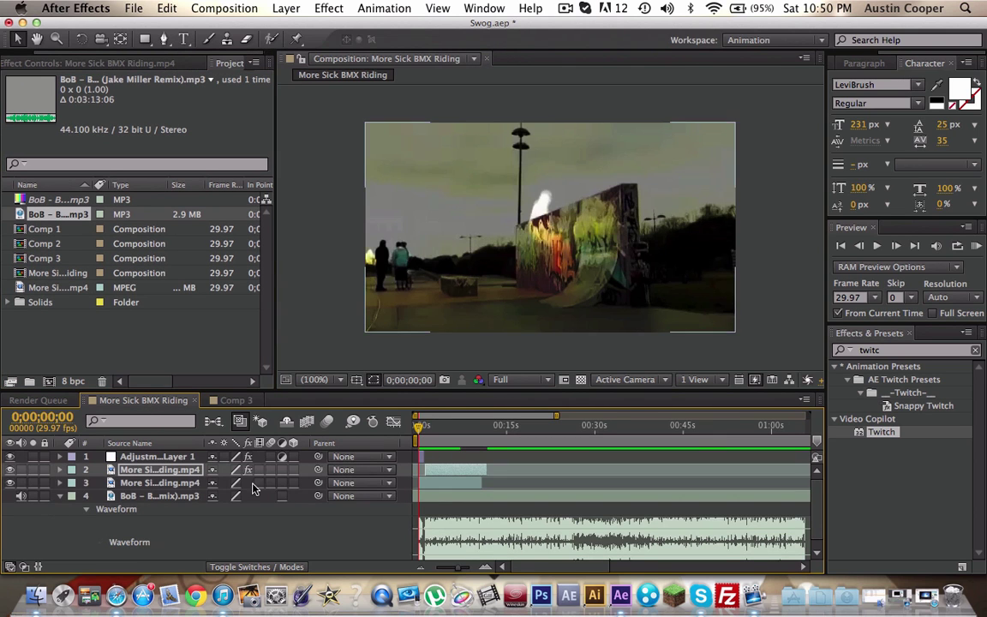
{"action": "left_click", "coordinate": [188, 498]}
{"action": "key", "text": "ctrl+c"}
{"action": "left_click", "coordinate": [236, 401]}
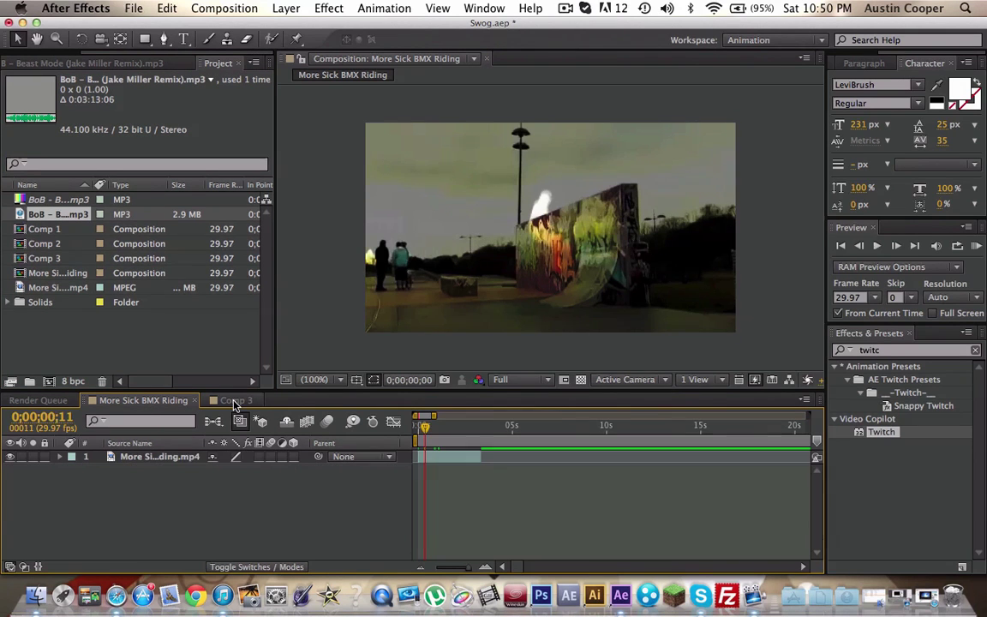
{"action": "key", "text": "ctrl+v"}
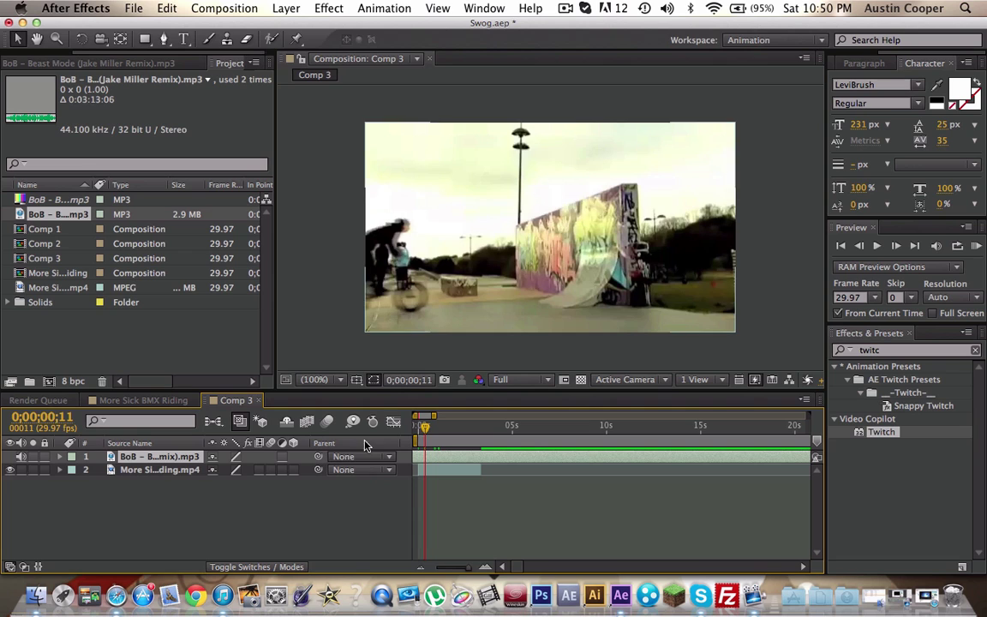
{"action": "left_click_drag", "start_coordinate": [160, 457], "coordinate": [174, 484]}
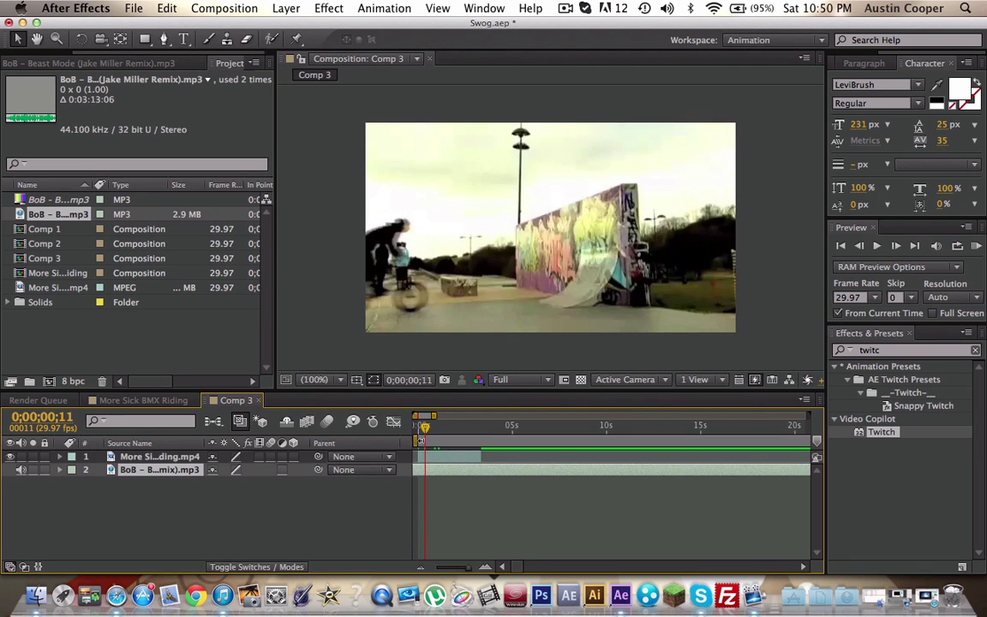
{"action": "key", "text": "l"}
{"action": "key", "text": "l"}
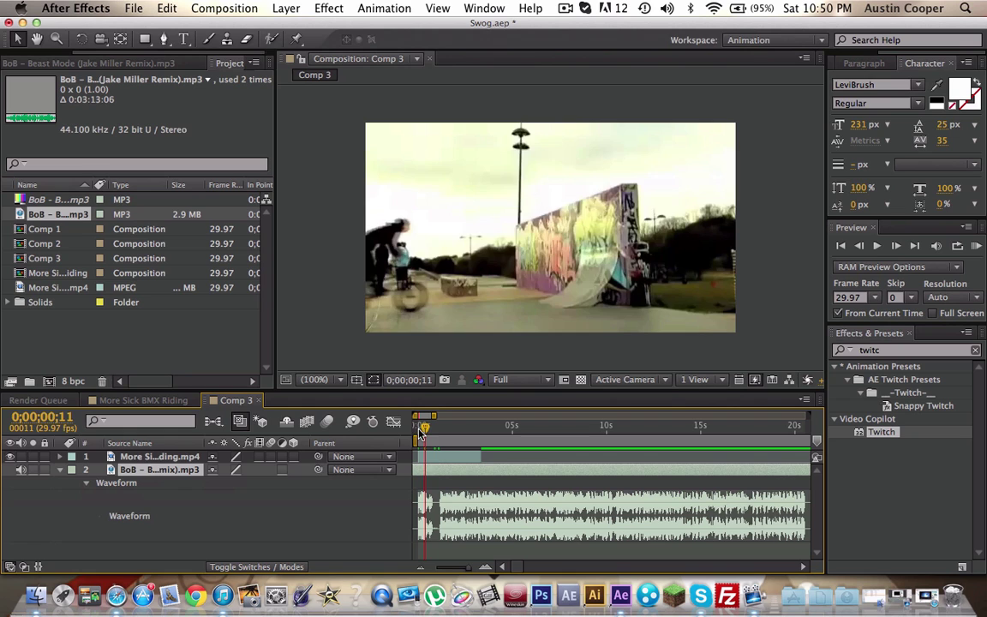
- Duplicate the riding clip layer where the rider hits the ramp, then review the frames before the jump
{"action": "left_click_drag", "start_coordinate": [421, 434], "coordinate": [441, 447]}
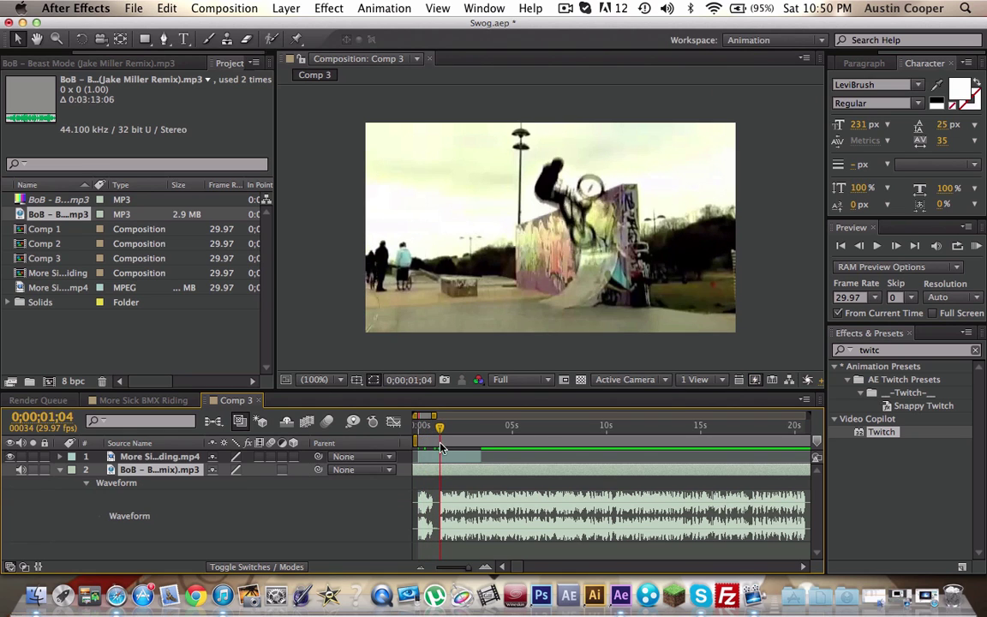
{"action": "left_click", "coordinate": [442, 457]}
{"action": "key", "text": "super+d"}
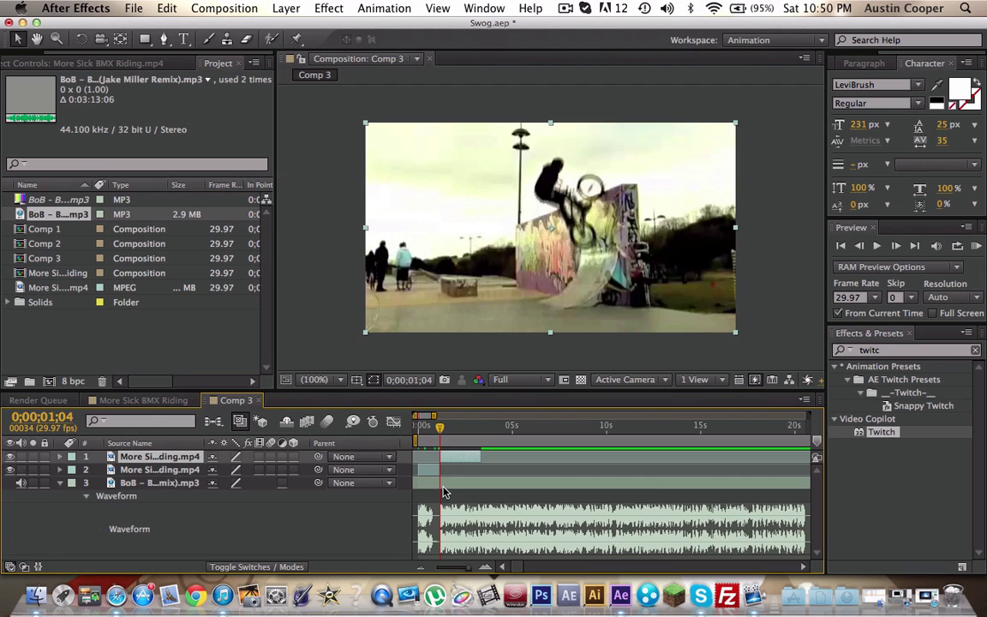
{"action": "left_click_drag", "start_coordinate": [440, 433], "coordinate": [418, 428]}
- Search Effects & Presets for 'time diff' and find the frame with the rider mid-air
{"action": "double_click", "coordinate": [892, 355]}
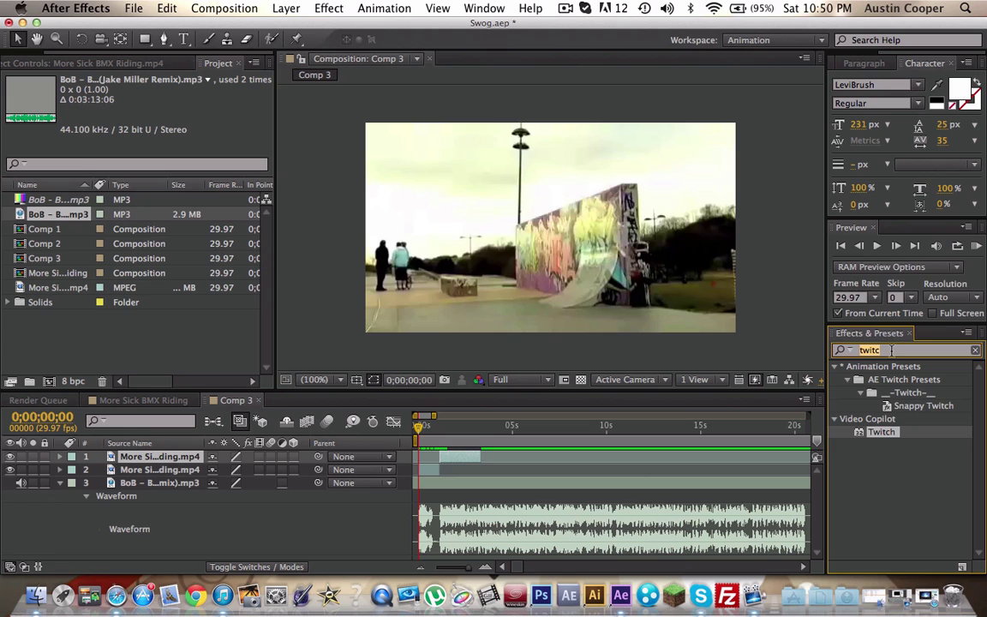
{"action": "key", "text": "BackSpace"}
{"action": "type", "text": "time differen"}
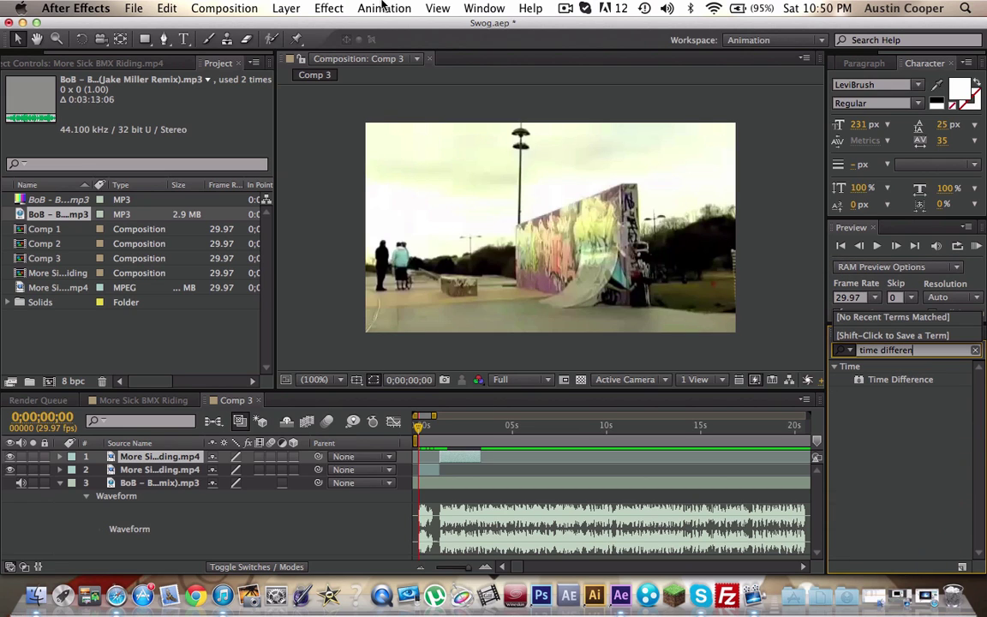
{"action": "left_click_drag", "start_coordinate": [766, 434], "coordinate": [455, 434]}
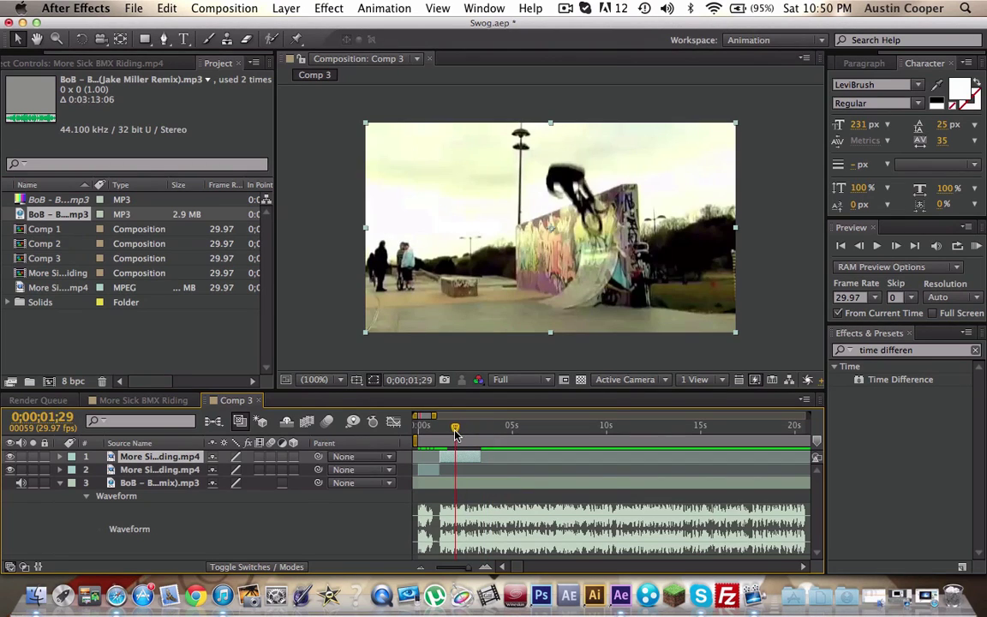
- Add a new adjustment layer, split it at 0;00;01;03, and delete the second half
{"action": "left_click", "coordinate": [232, 7]}
{"action": "mouse_move", "coordinate": [287, 8]}
{"action": "mouse_move", "coordinate": [382, 32]}
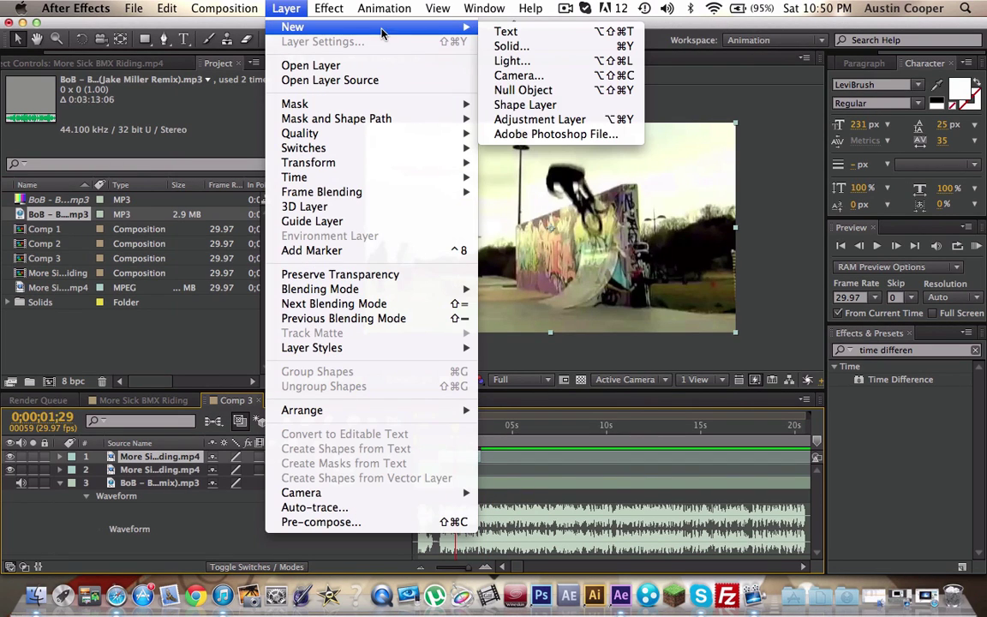
{"action": "left_click", "coordinate": [523, 119]}
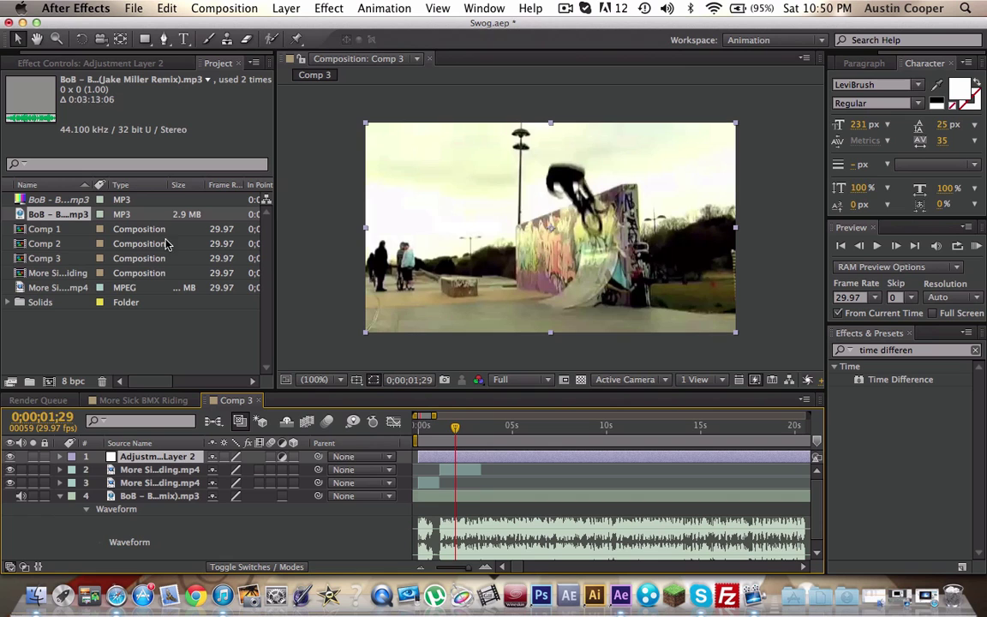
{"action": "left_click_drag", "start_coordinate": [458, 435], "coordinate": [439, 439]}
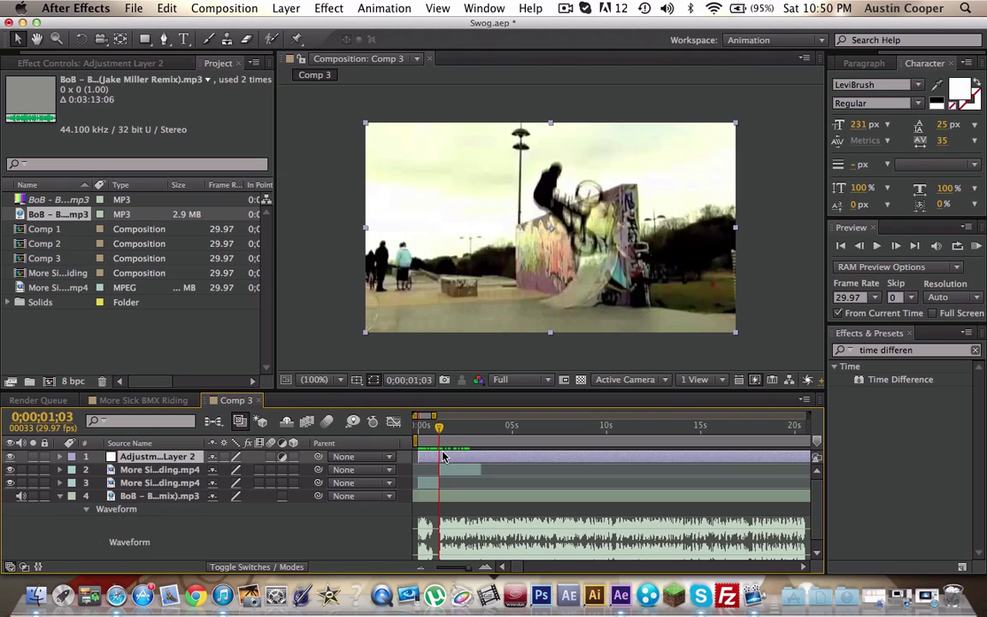
{"action": "key", "text": "super+shift+d"}
{"action": "key", "text": "Delete"}
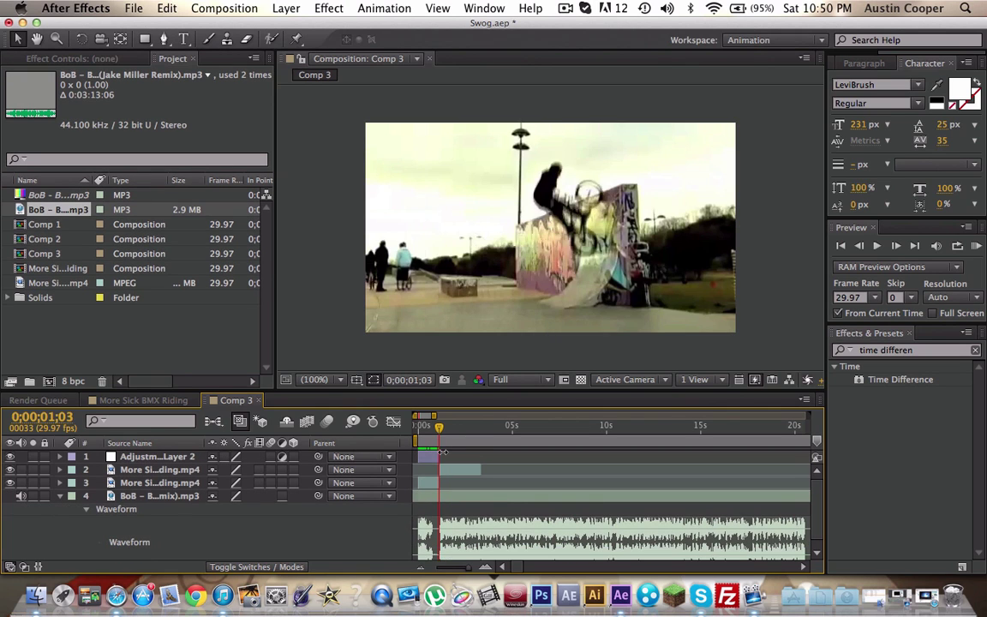
{"action": "left_click", "coordinate": [417, 428]}
- Apply Time Difference to the adjustment layer, targeting the first More Sick BMX Riding clip, and adjust its Time Offset
{"action": "left_click", "coordinate": [840, 396]}
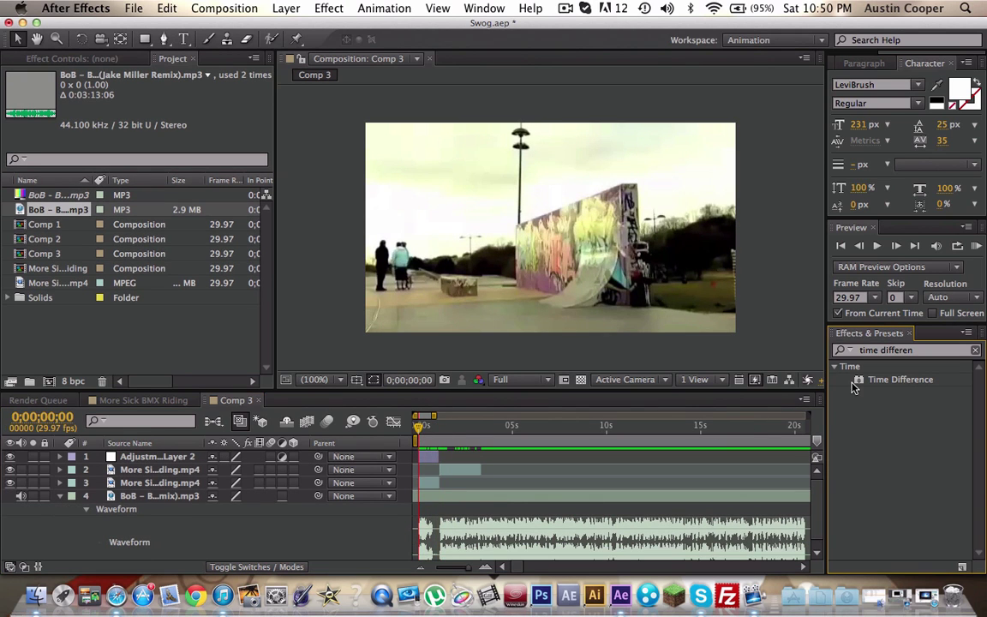
{"action": "left_click_drag", "start_coordinate": [888, 379], "coordinate": [431, 456]}
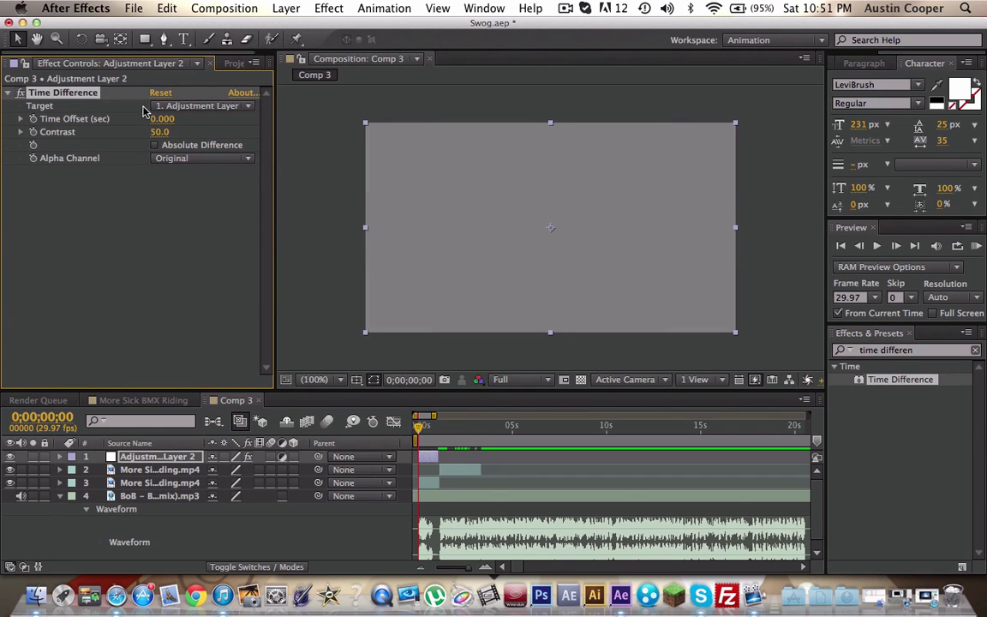
{"action": "left_click", "coordinate": [198, 106]}
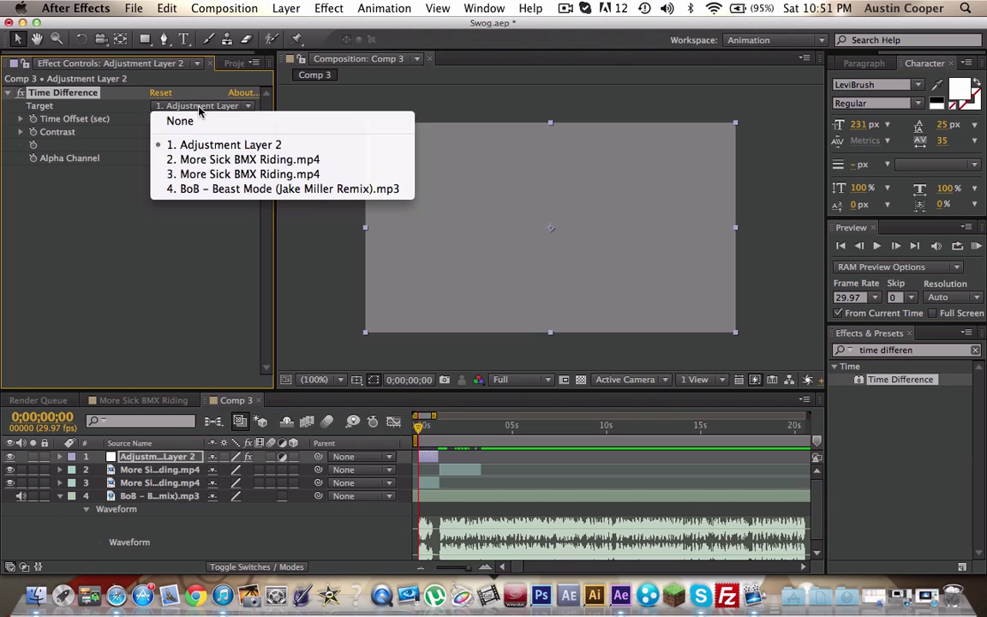
{"action": "left_click", "coordinate": [192, 161]}
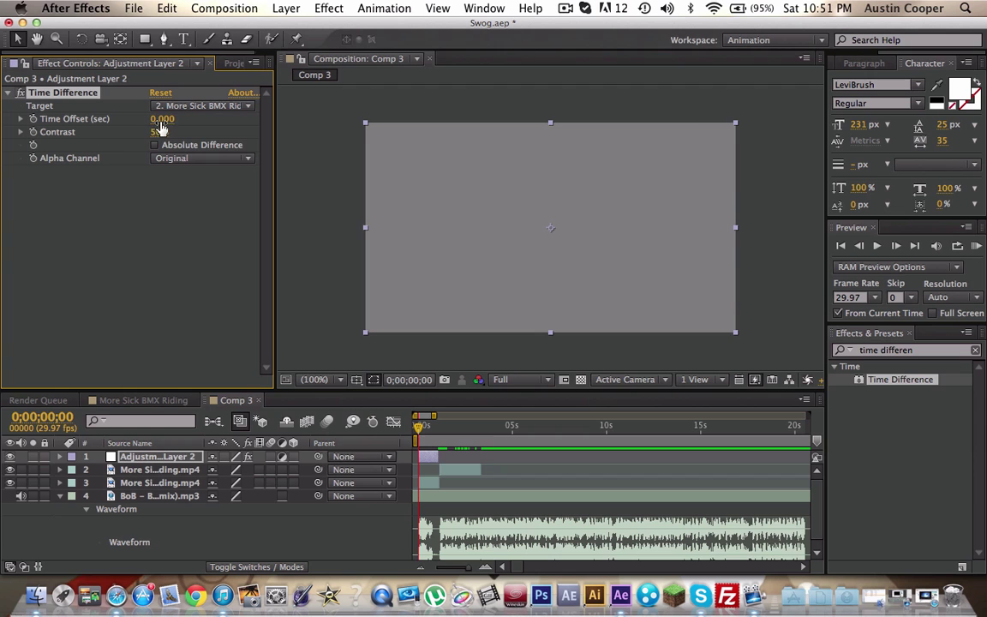
{"action": "left_click_drag", "start_coordinate": [174, 120], "coordinate": [225, 132]}
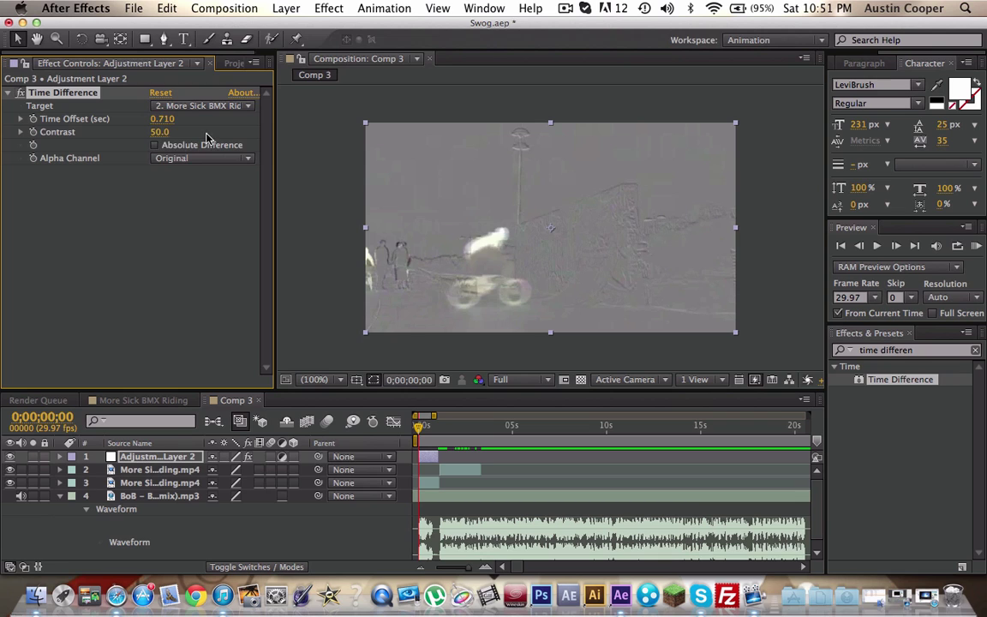
- Set Time Difference's Alpha Channel to Lightness of Result
{"action": "left_click", "coordinate": [157, 156]}
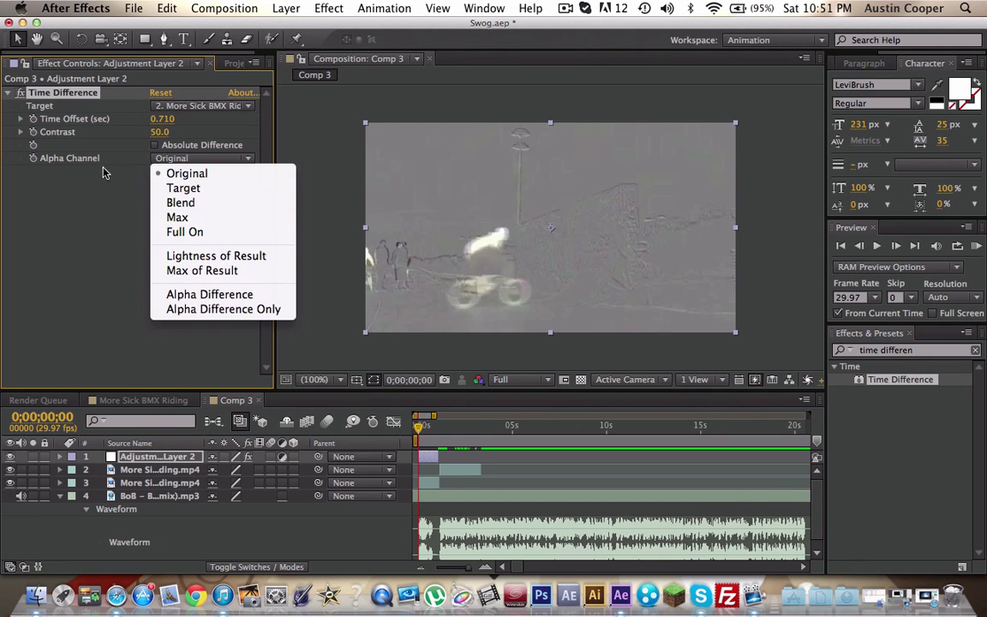
{"action": "left_click", "coordinate": [96, 158]}
{"action": "left_click", "coordinate": [165, 158]}
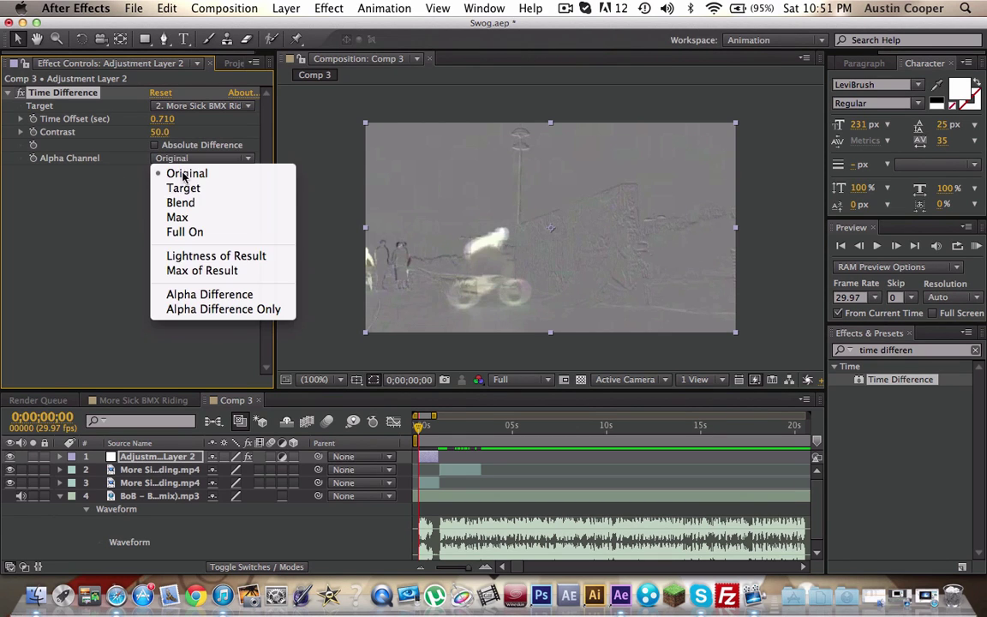
{"action": "left_click", "coordinate": [182, 256]}
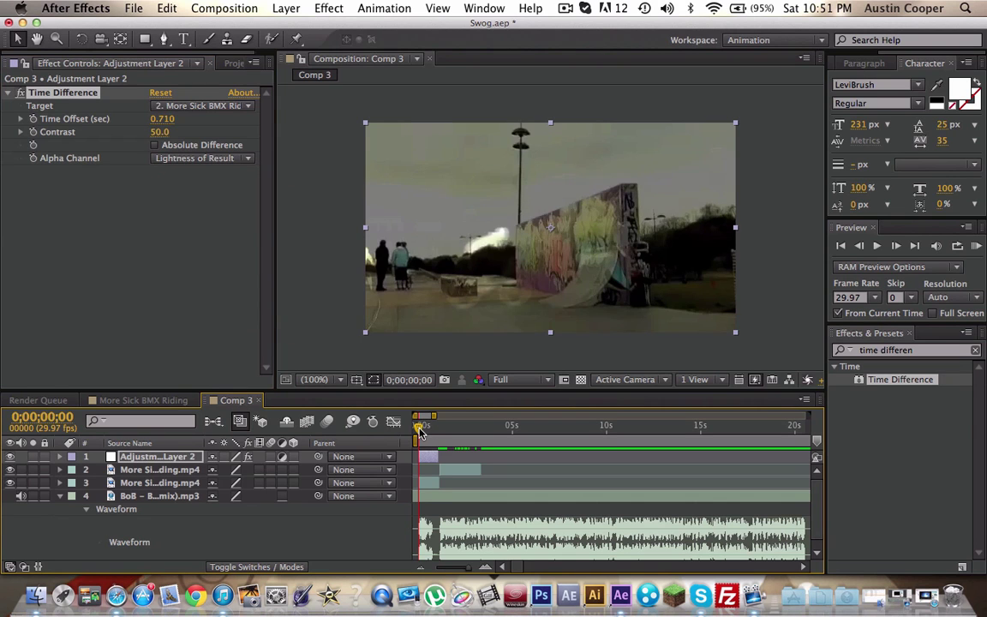
- Scrub and RAM-preview the ghost effect up to where the rider appears
{"action": "mouse_move", "coordinate": [421, 433]}
{"action": "left_mouse_down"}
{"action": "mouse_move", "coordinate": [441, 443]}
{"action": "mouse_move", "coordinate": [423, 444]}
{"action": "mouse_move", "coordinate": [443, 445]}
{"action": "mouse_move", "coordinate": [420, 444]}
{"action": "left_mouse_up"}
{"action": "left_click", "coordinate": [976, 246]}
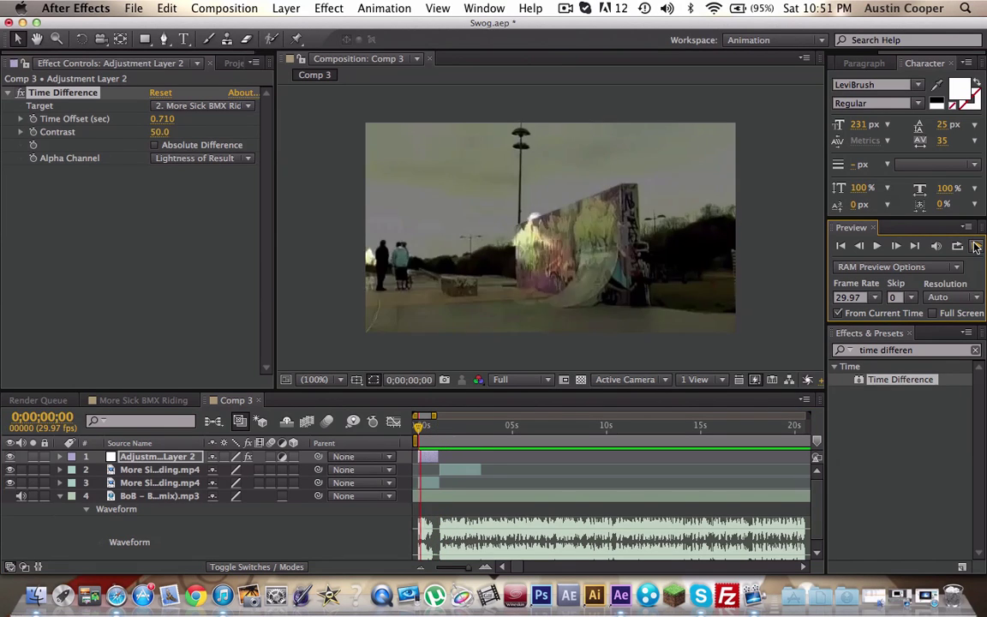
{"action": "key", "text": "space"}
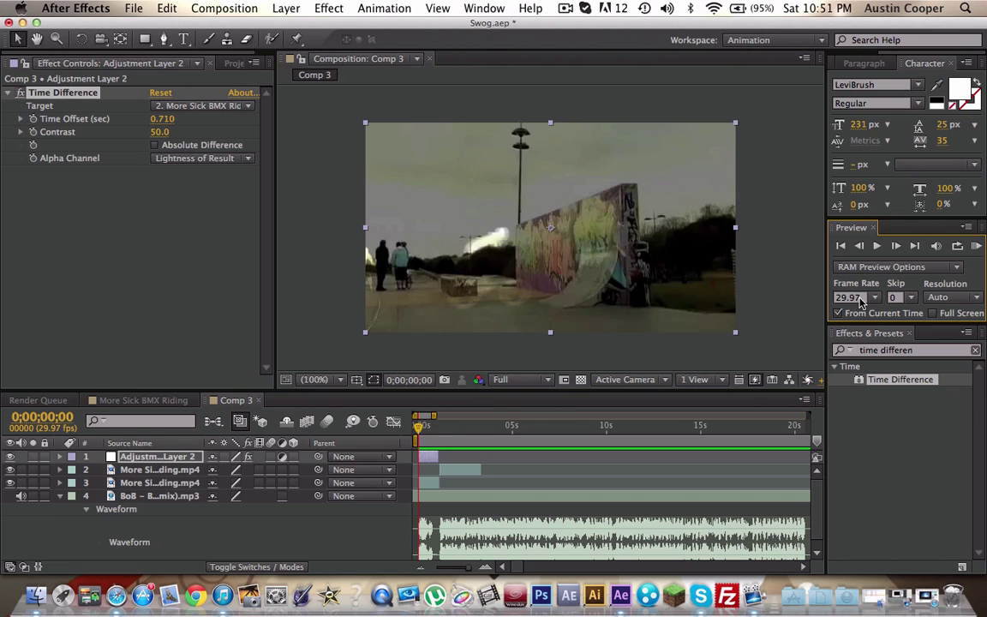
{"action": "mouse_move", "coordinate": [419, 434]}
{"action": "left_mouse_down"}
{"action": "mouse_move", "coordinate": [447, 434]}
{"action": "mouse_move", "coordinate": [418, 433]}
{"action": "mouse_move", "coordinate": [438, 434]}
{"action": "left_mouse_up"}
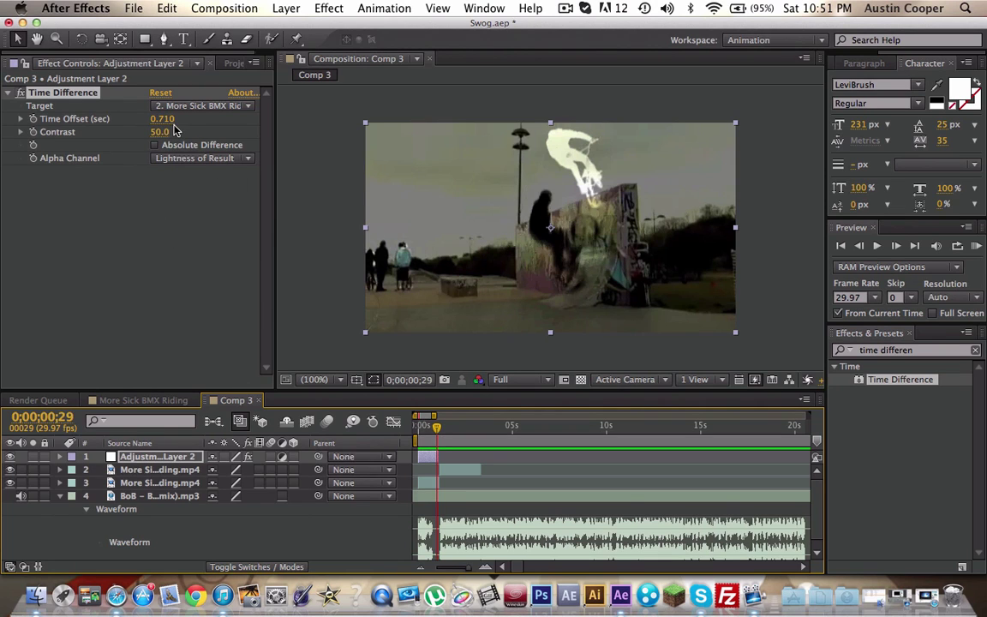
- Raise the Time Difference offset and re-preview the jump's timing
{"action": "left_click_drag", "start_coordinate": [171, 124], "coordinate": [208, 126]}
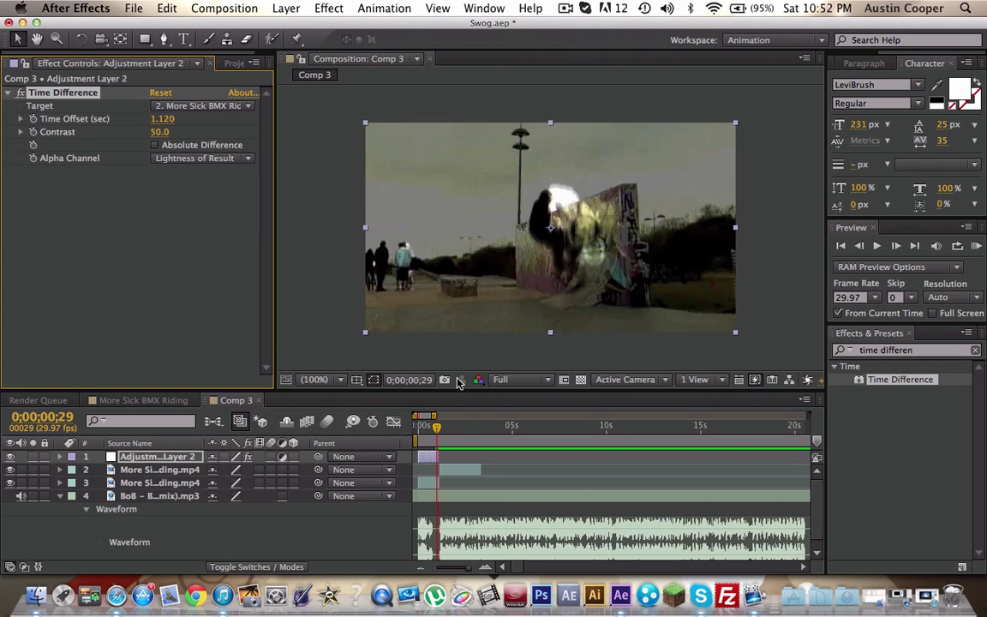
{"action": "left_click_drag", "start_coordinate": [439, 431], "coordinate": [412, 445]}
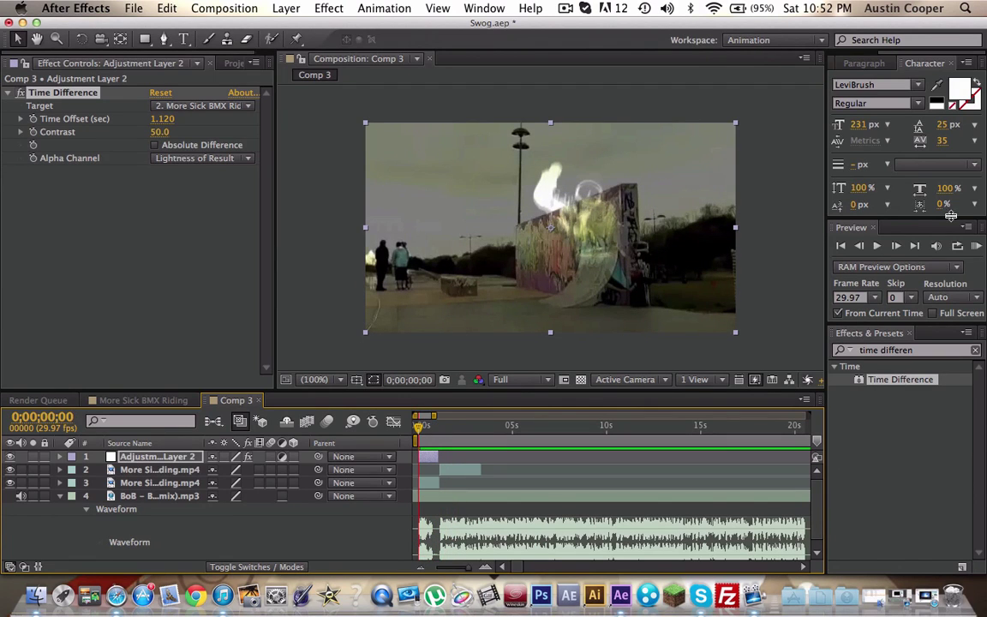
{"action": "left_click", "coordinate": [979, 248]}
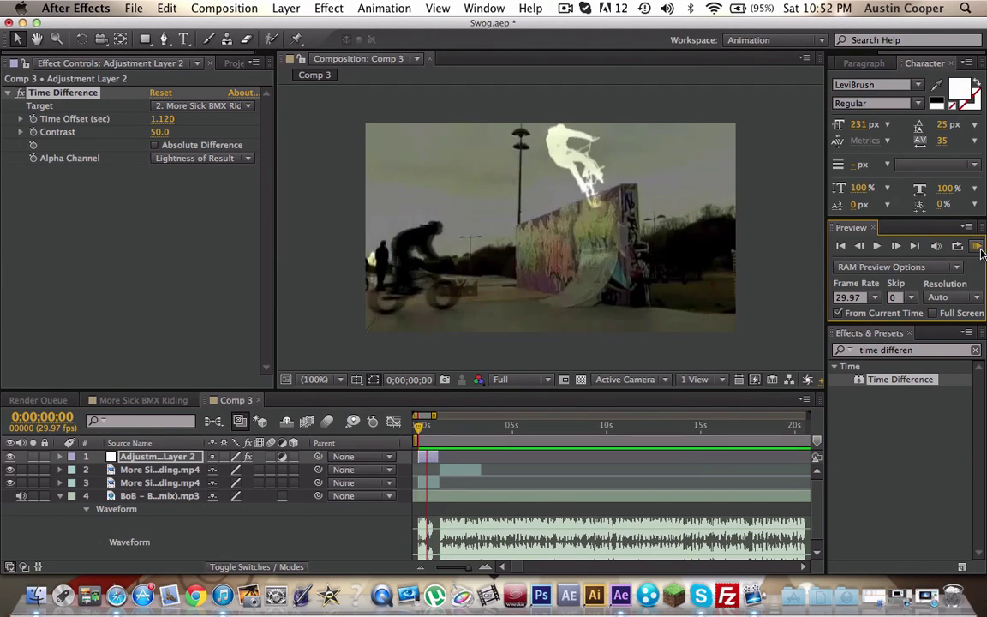
{"action": "left_click", "coordinate": [980, 248]}
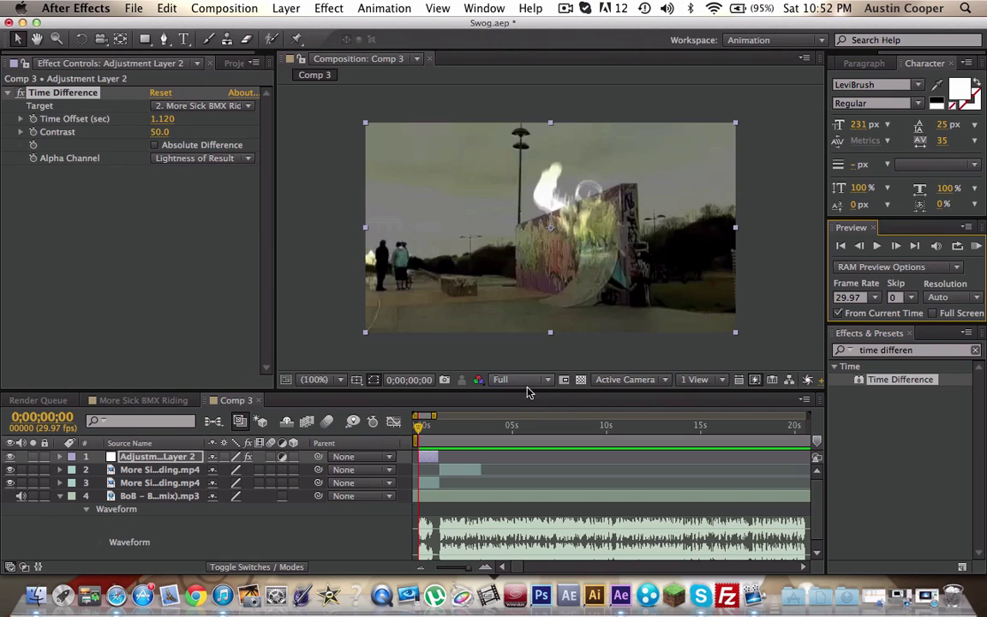
{"action": "left_click", "coordinate": [171, 129]}
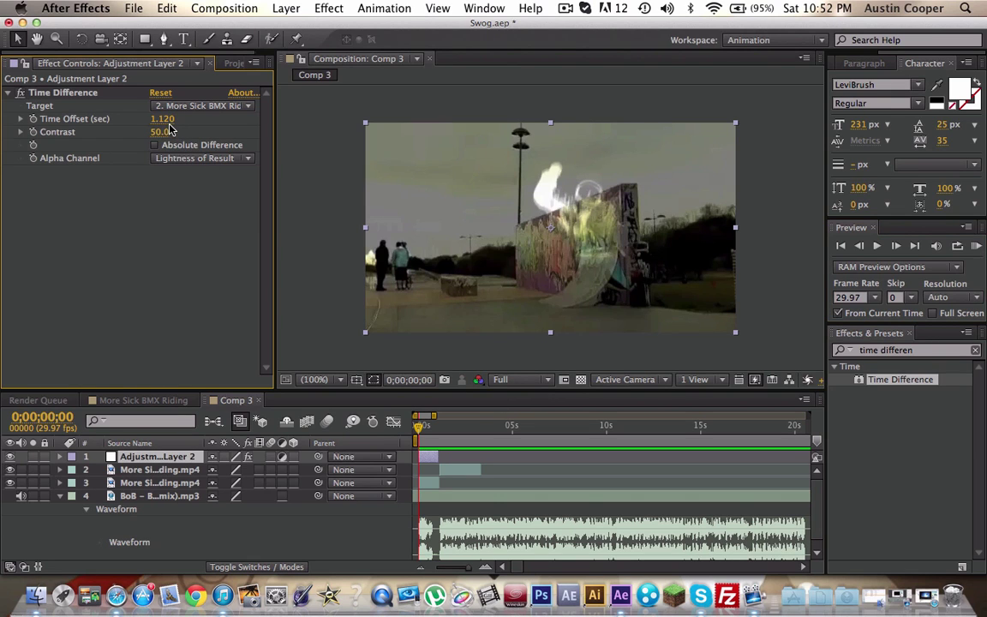
- Set the Time Offset to 1.000 and move to the rider mid-air at 0;00;01;04
{"action": "type", "text": "1"}
{"action": "key", "text": "Return"}
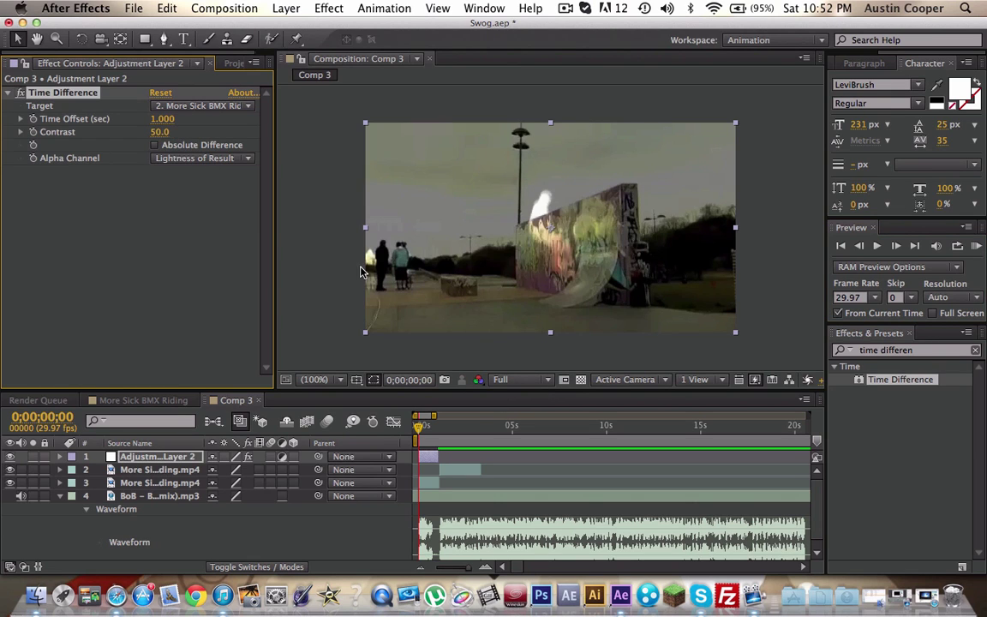
{"action": "left_click_drag", "start_coordinate": [418, 434], "coordinate": [440, 437]}
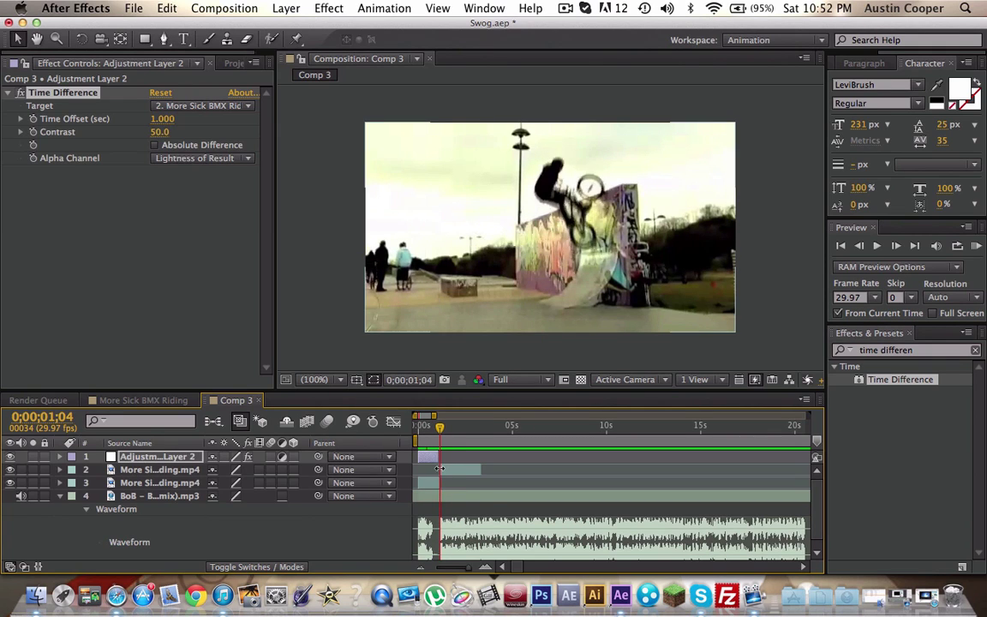
- Select the More Sick BMX Riding.mp4 layer and clear the Effects & Presets search
{"action": "key", "text": "super+Down"}
{"action": "left_click", "coordinate": [922, 350]}
{"action": "key", "text": "BackSpace"}
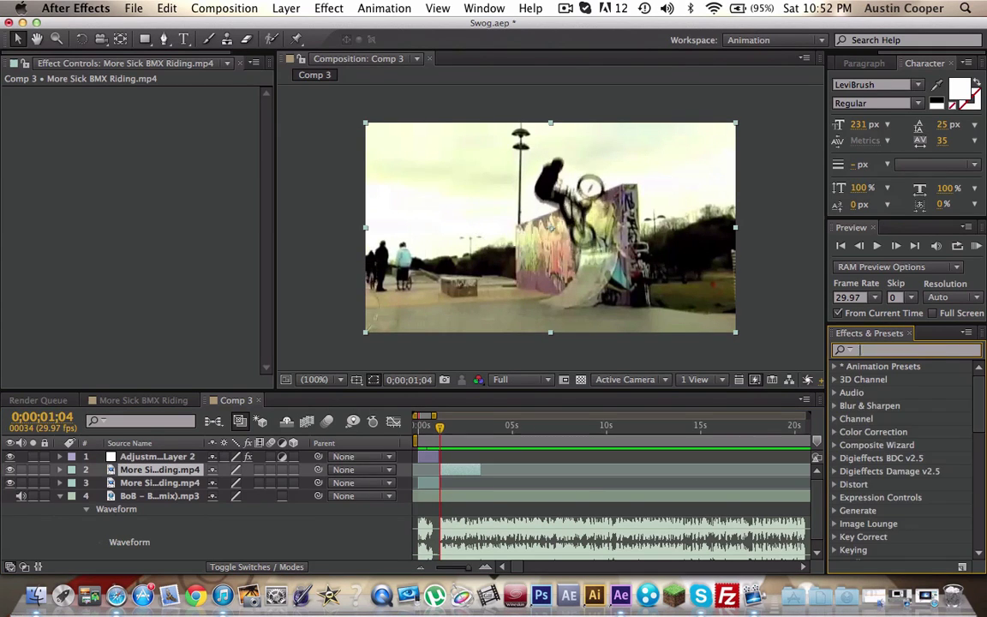
- Search for 'twixtor' and apply Twixtor to the BMX riding clip layer
{"action": "type", "text": "twixto"}
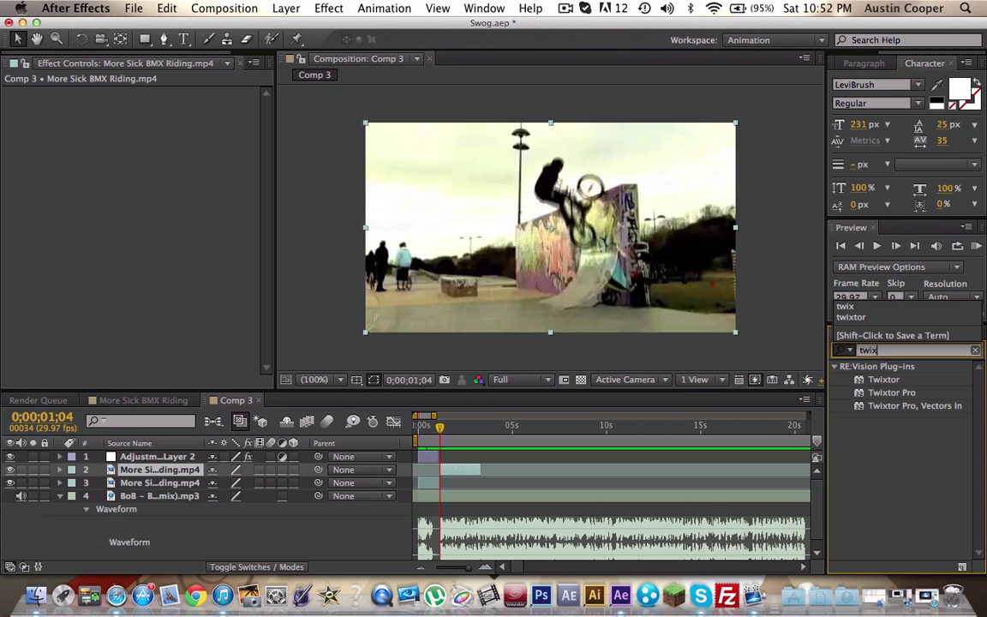
{"action": "key", "text": "BackSpace"}
{"action": "key", "text": "BackSpace"}
{"action": "key", "text": "BackSpace"}
{"action": "key", "text": "BackSpace"}
{"action": "key", "text": "BackSpace"}
{"action": "key", "text": "BackSpace"}
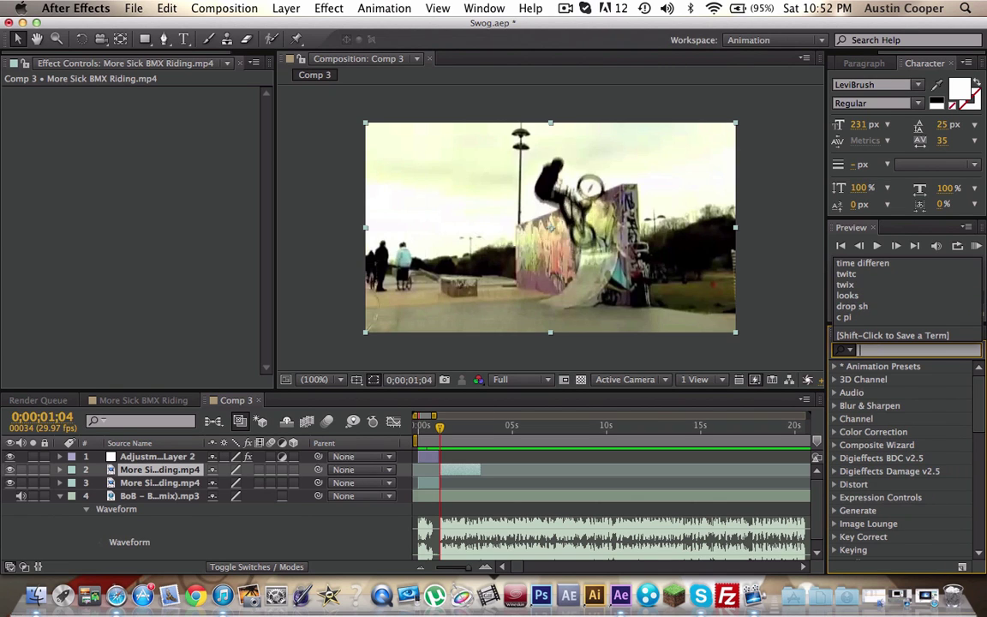
{"action": "type", "text": "twixtor"}
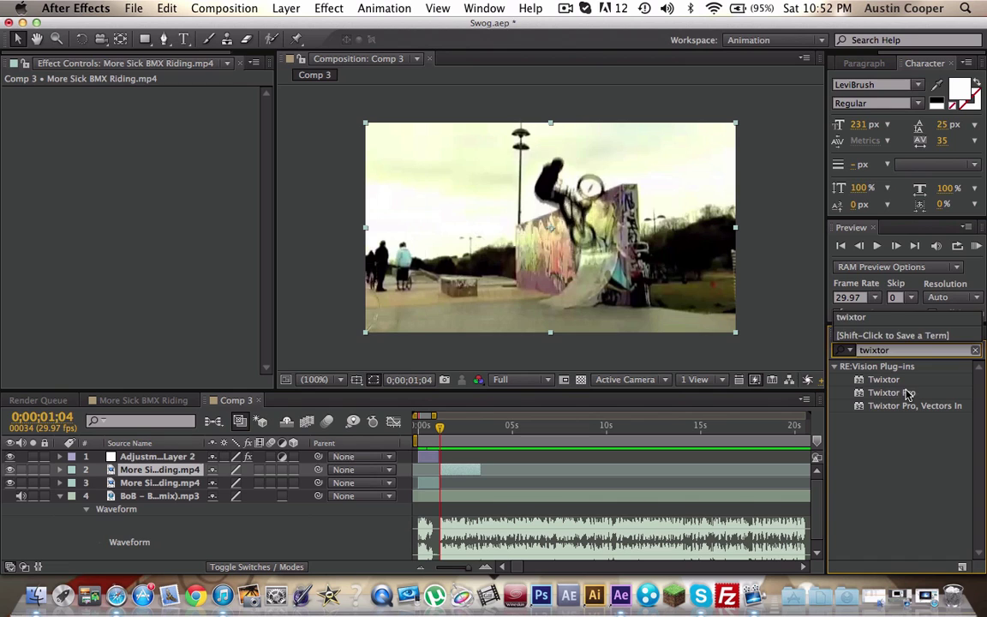
{"action": "left_click_drag", "start_coordinate": [883, 381], "coordinate": [673, 448]}
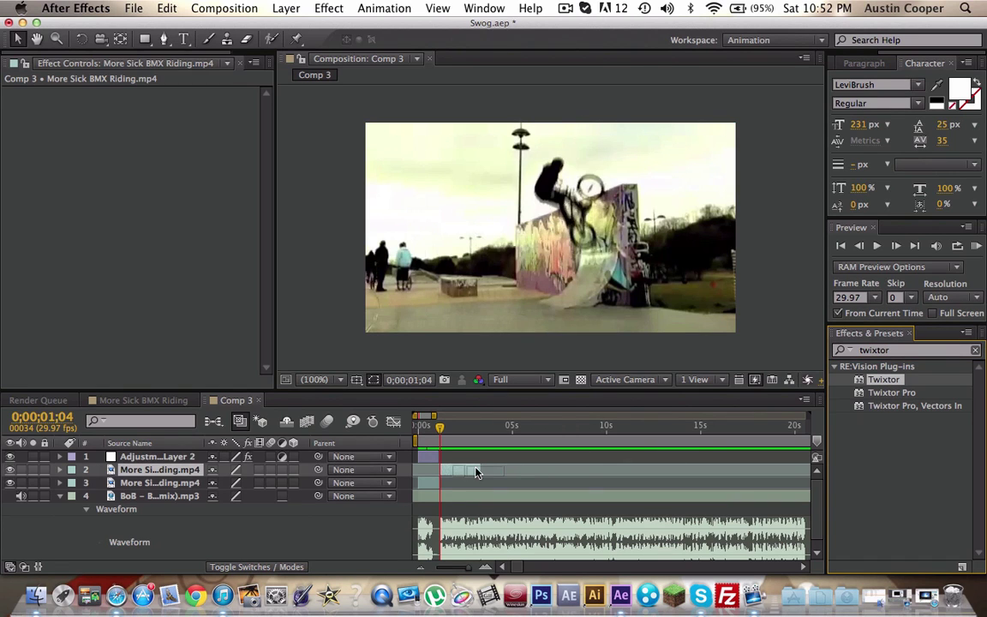
{"action": "left_click_drag", "start_coordinate": [477, 473], "coordinate": [460, 474]}
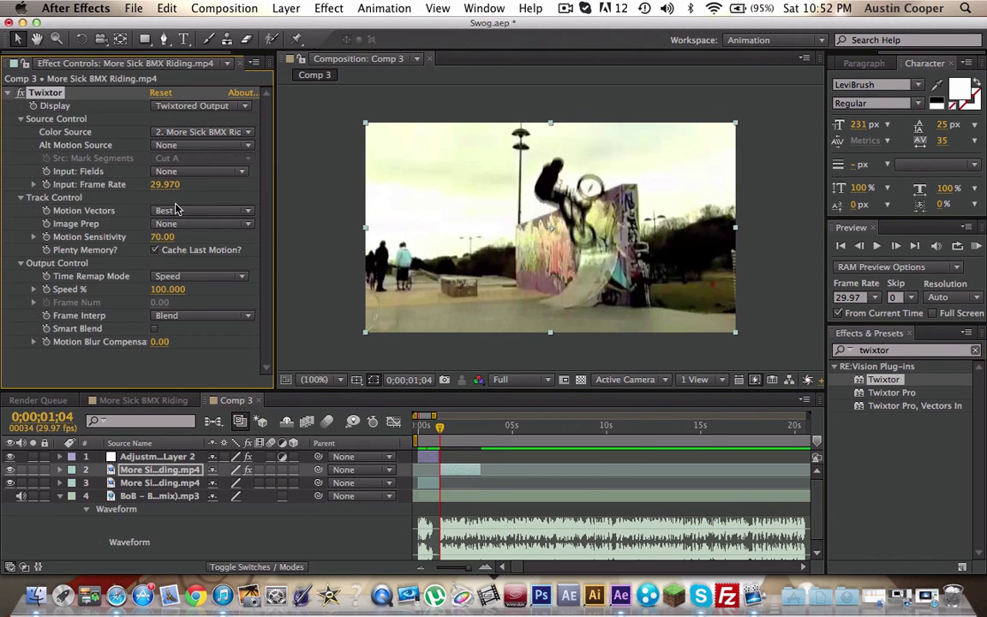
- Keyframe Twixtor Speed % from 100 to 10 one frame later, then preview the slow motion
{"action": "left_click", "coordinate": [46, 289]}
{"action": "left_click", "coordinate": [900, 246]}
{"action": "left_click", "coordinate": [175, 291]}
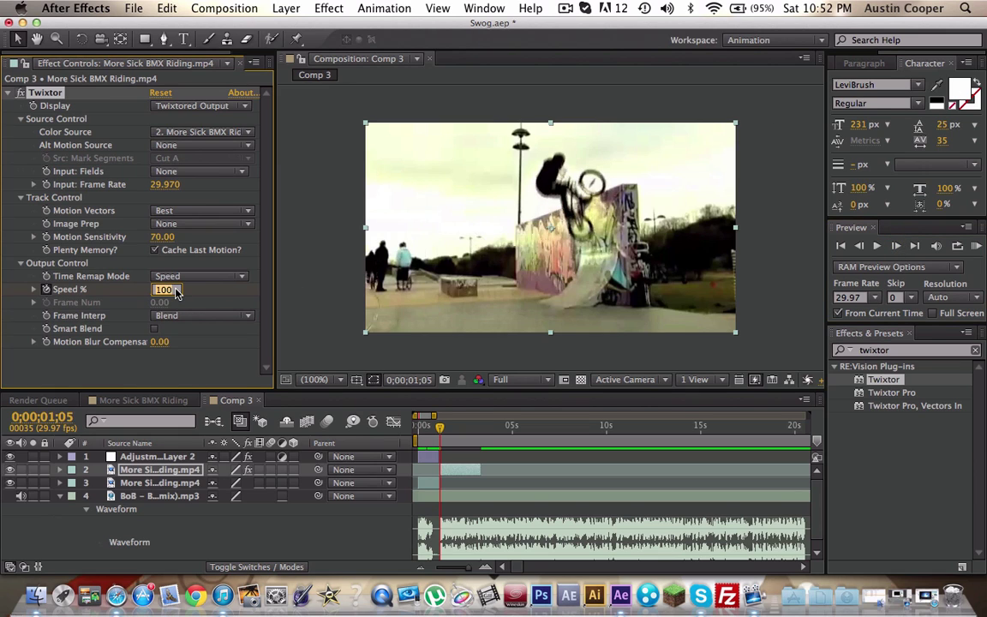
{"action": "type", "text": "10"}
{"action": "key", "text": "Return"}
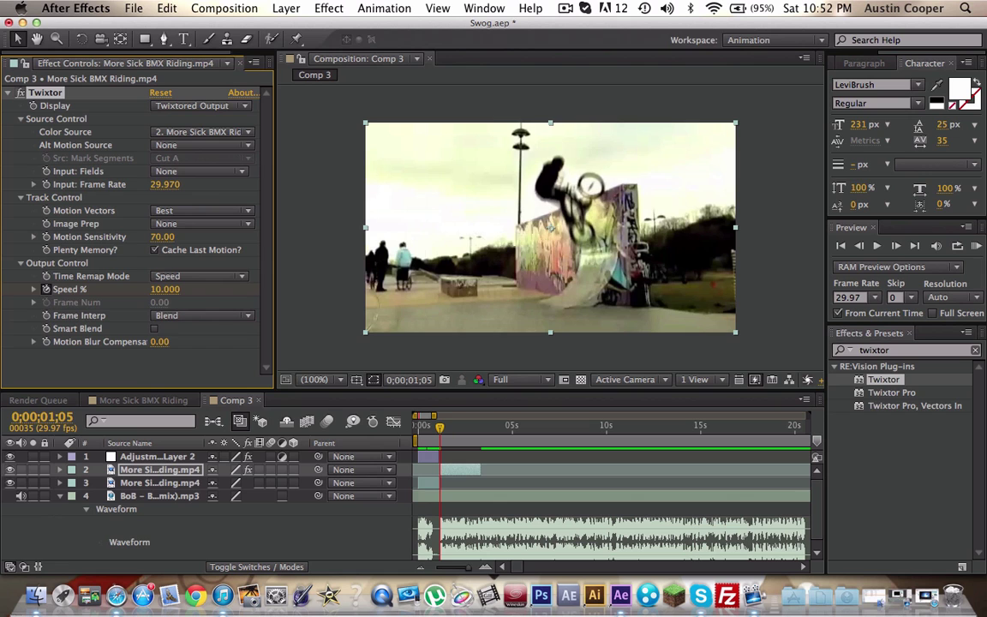
{"action": "key", "text": "space"}
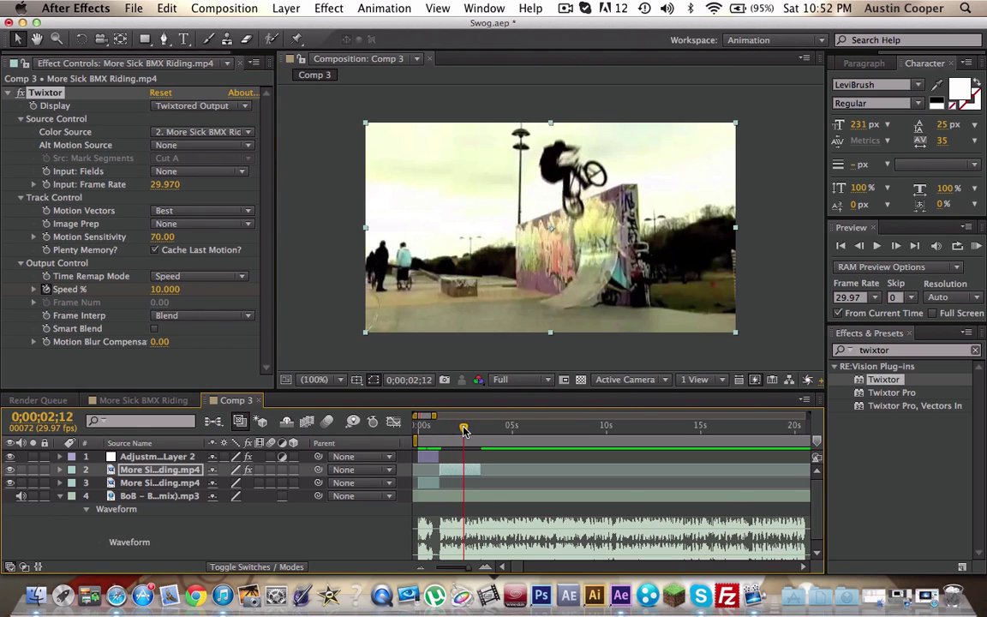
{"action": "left_click", "coordinate": [840, 246]}
{"action": "key", "text": "super+z"}
{"action": "left_click", "coordinate": [977, 246]}
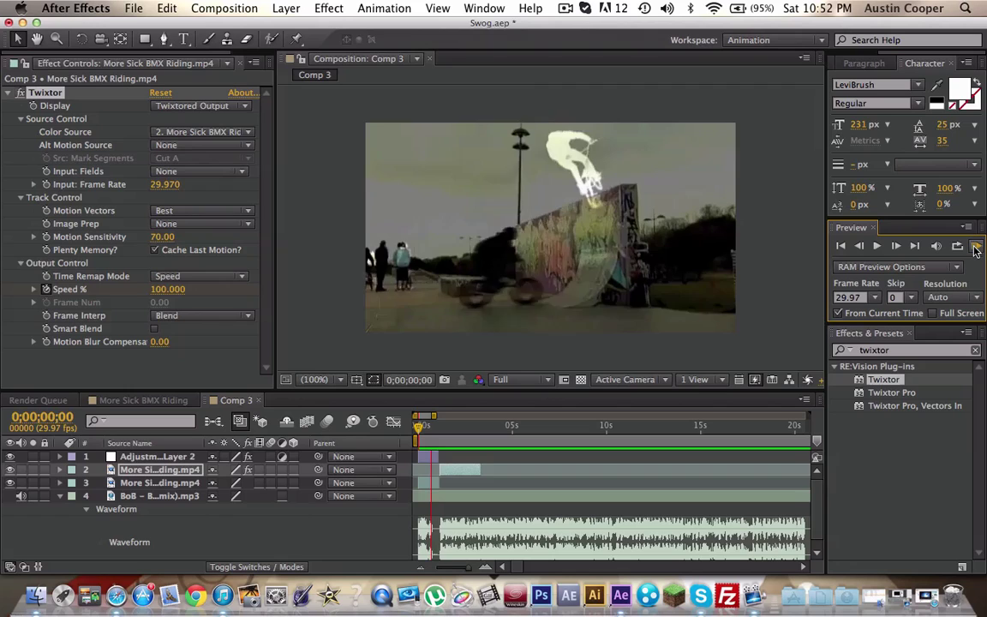
- Search for 'twitch' and apply Twitch to the BMX clip
{"action": "left_click", "coordinate": [922, 350]}
{"action": "type", "text": "t"}
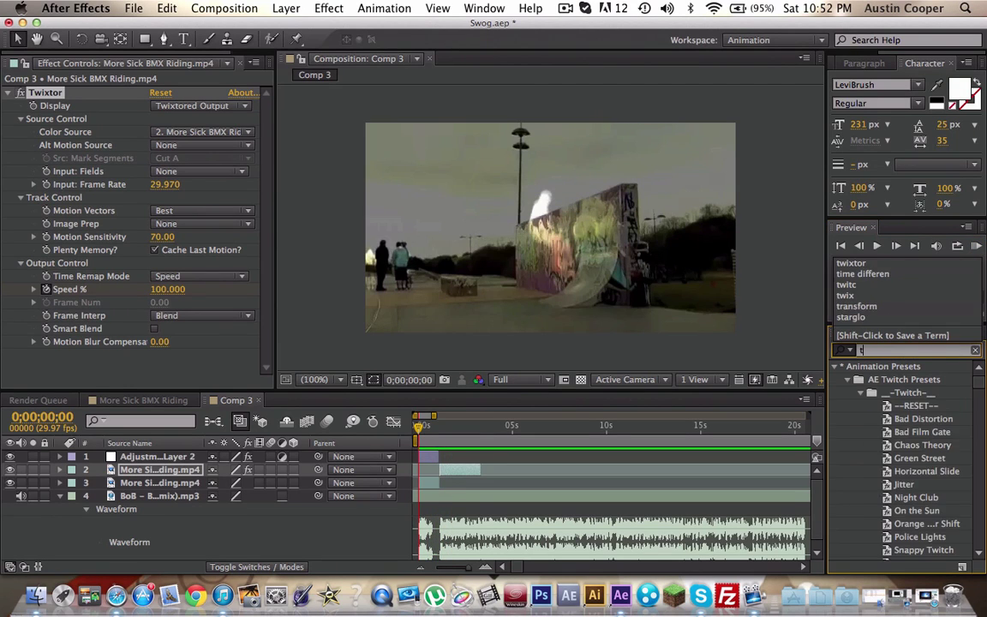
{"action": "type", "text": "wit"}
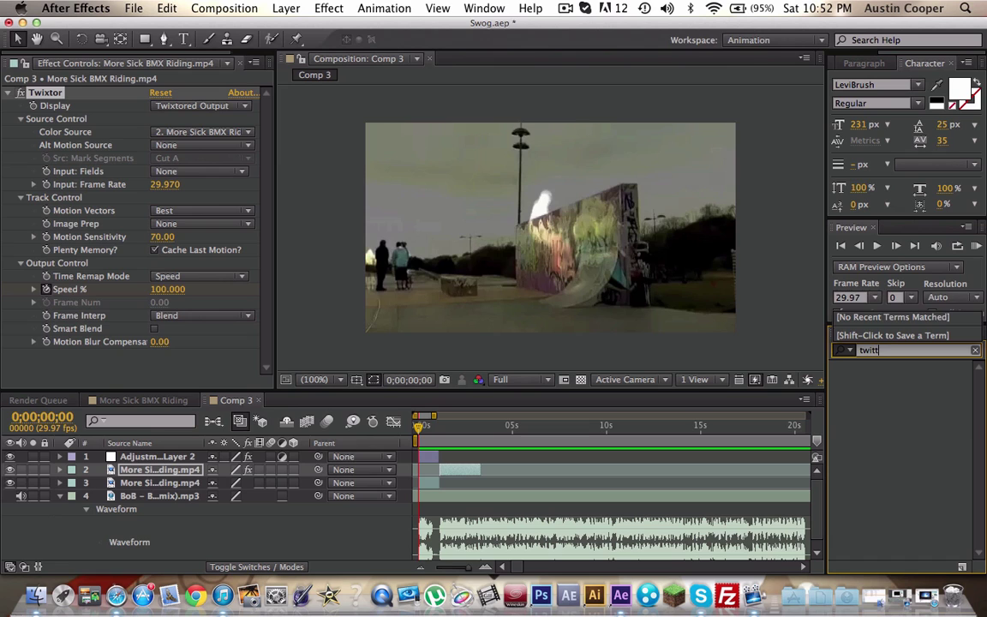
{"action": "type", "text": "ch"}
{"action": "left_click_drag", "start_coordinate": [881, 432], "coordinate": [464, 471]}
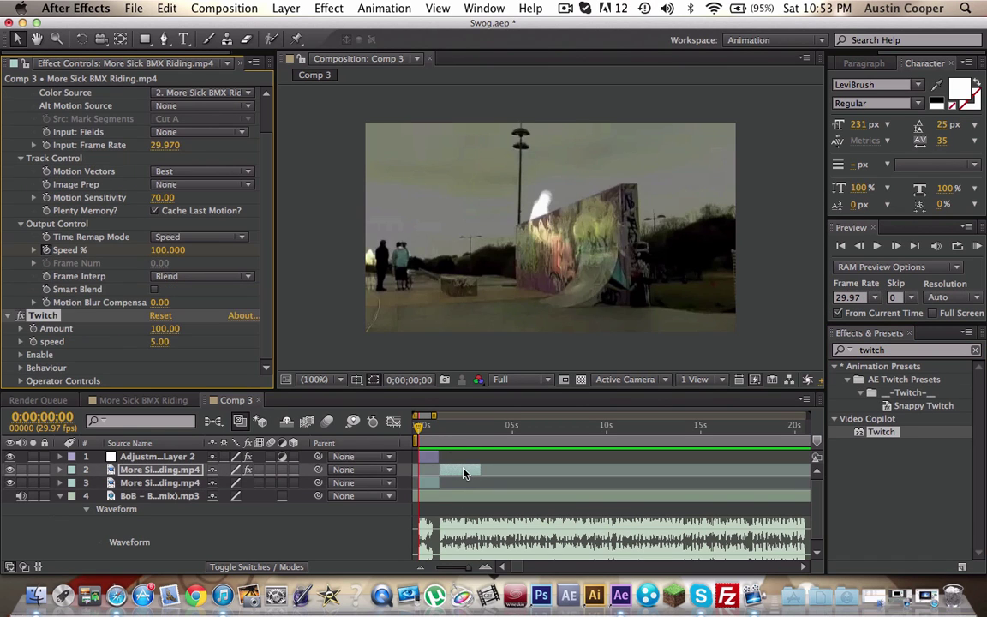
- Keyframe Twitch Amount at 20 around 0;00;01;04, falling to 0 at 0;00;01;15
{"action": "left_click_drag", "start_coordinate": [419, 430], "coordinate": [441, 436]}
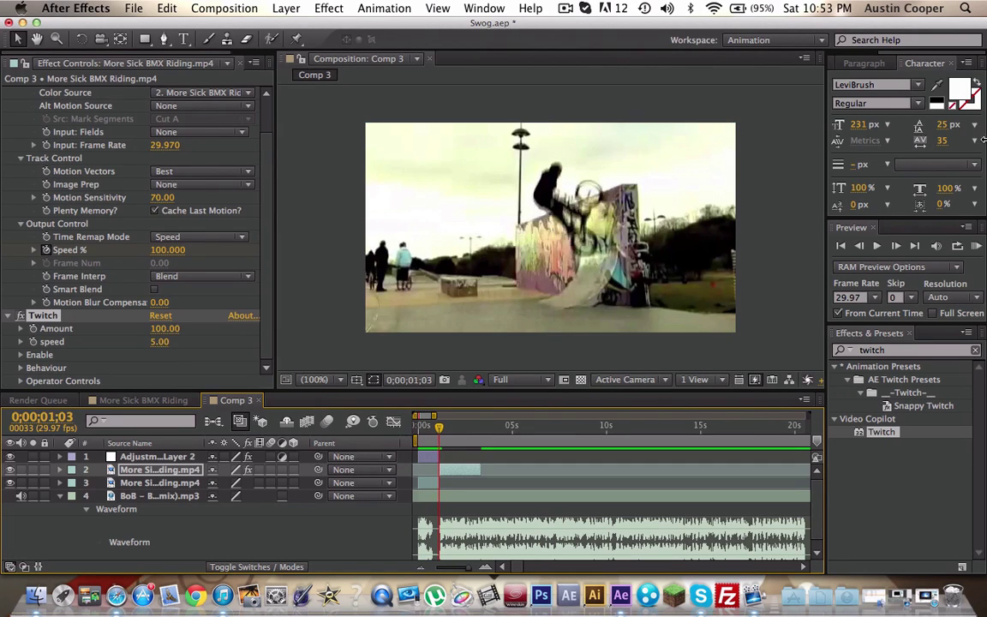
{"action": "left_click", "coordinate": [864, 247]}
{"action": "left_click", "coordinate": [896, 246]}
{"action": "left_click", "coordinate": [32, 328]}
{"action": "left_click", "coordinate": [165, 328]}
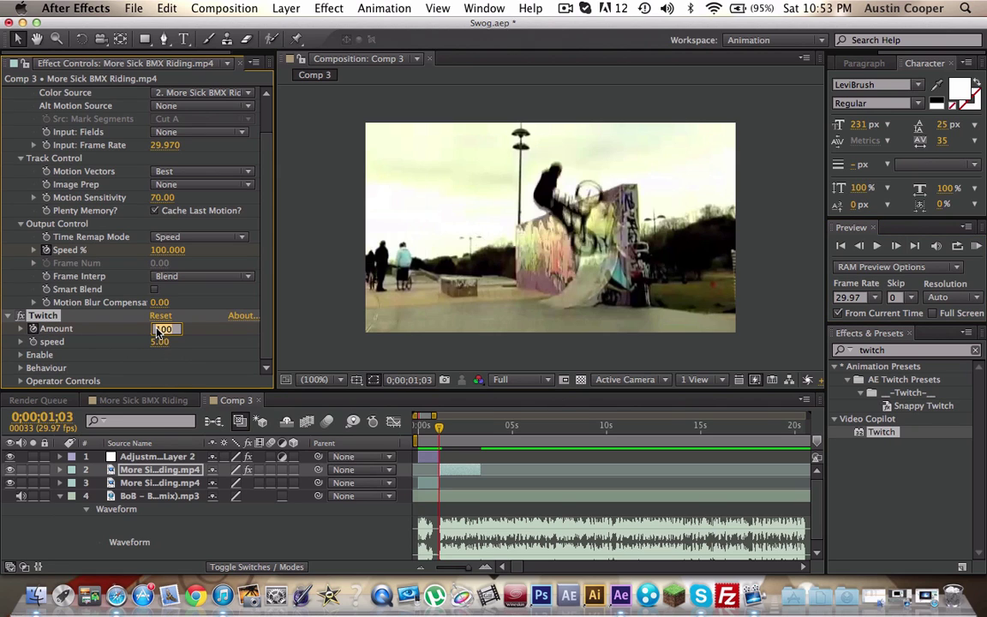
{"action": "type", "text": "20"}
{"action": "key", "text": "Return"}
{"action": "left_click_drag", "start_coordinate": [450, 429], "coordinate": [447, 431]}
{"action": "left_click", "coordinate": [168, 326]}
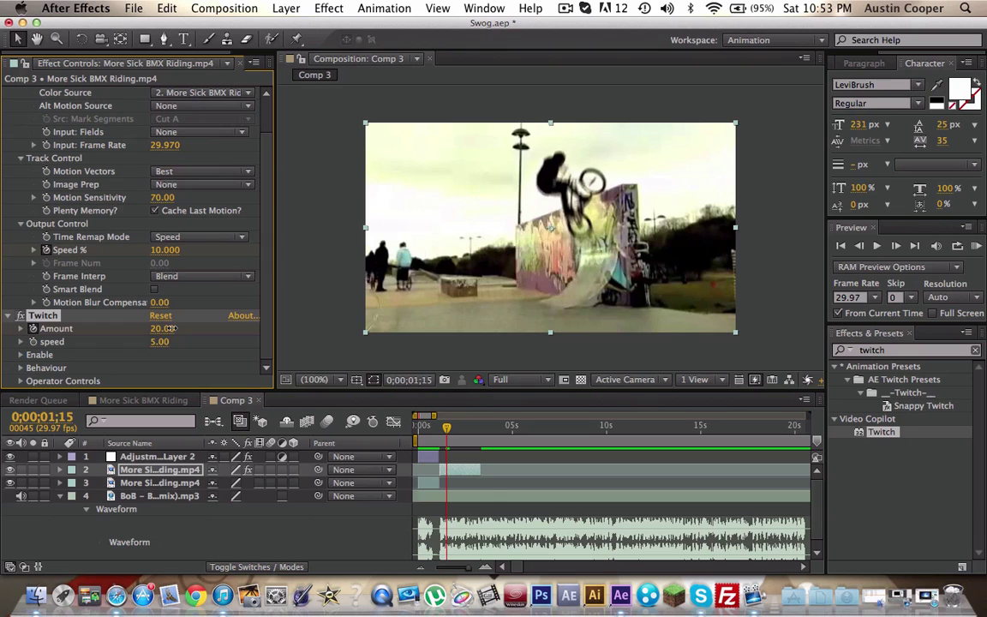
{"action": "type", "text": "0"}
{"action": "key", "text": "Return"}
{"action": "left_click_drag", "start_coordinate": [446, 432], "coordinate": [440, 430]}
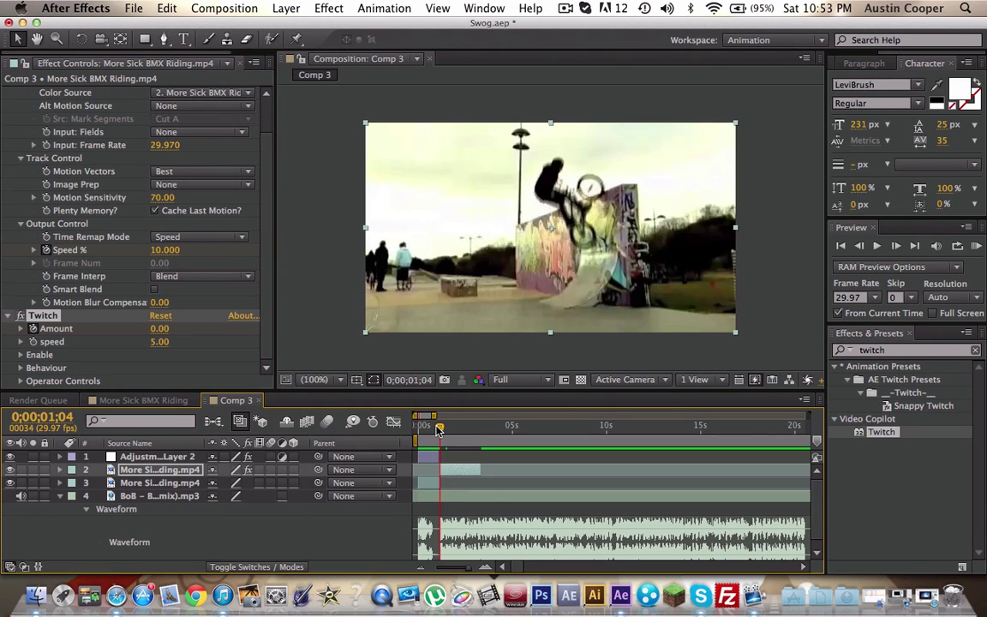
- Enable Twitch's Blur and Scale glitches and scroll to Operator Controls
{"action": "left_click", "coordinate": [23, 382]}
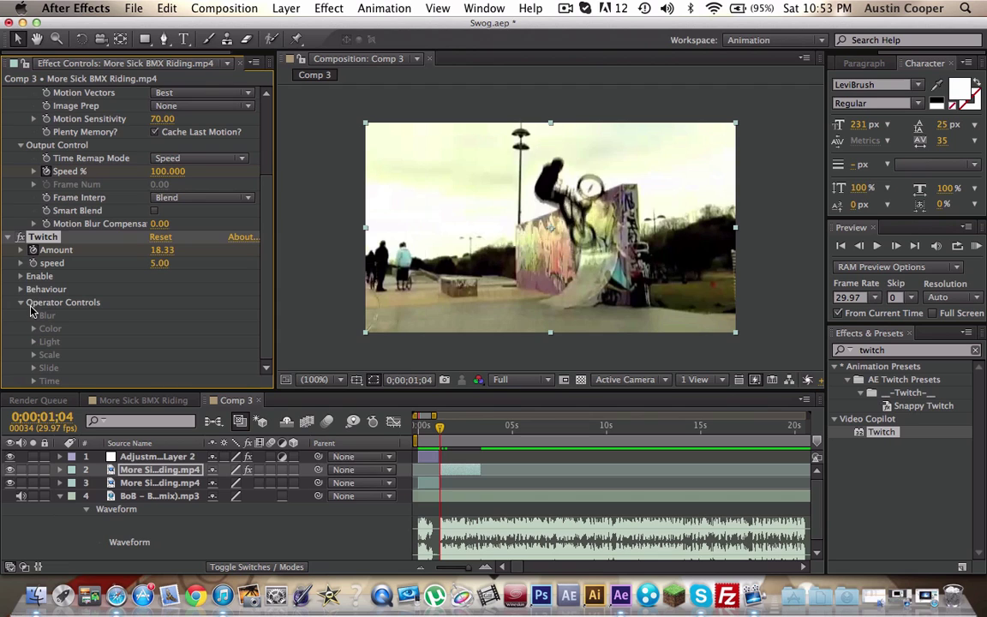
{"action": "left_click", "coordinate": [21, 277]}
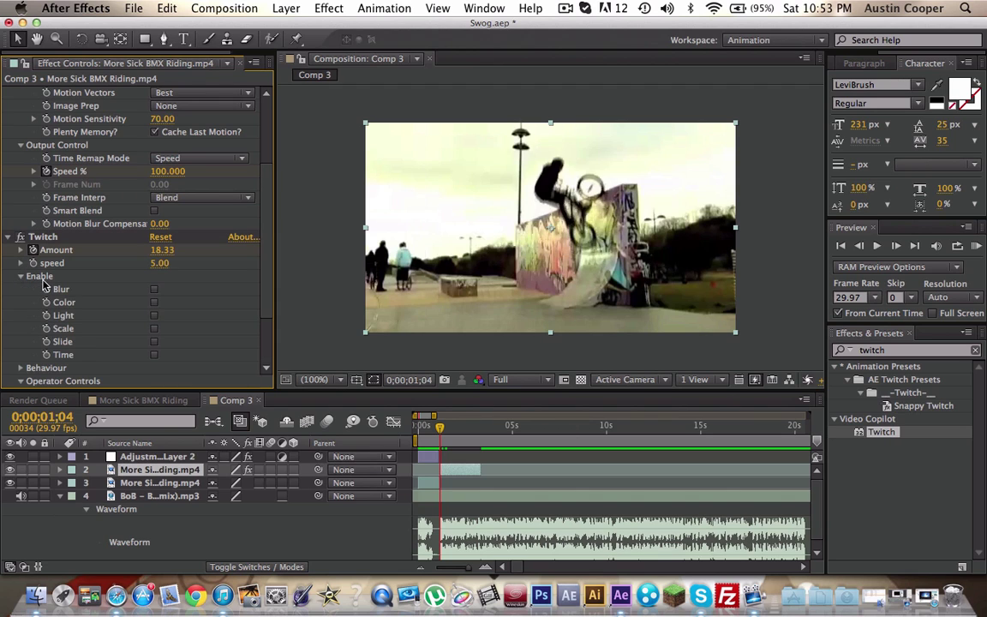
{"action": "left_click", "coordinate": [154, 290]}
{"action": "left_click", "coordinate": [155, 330]}
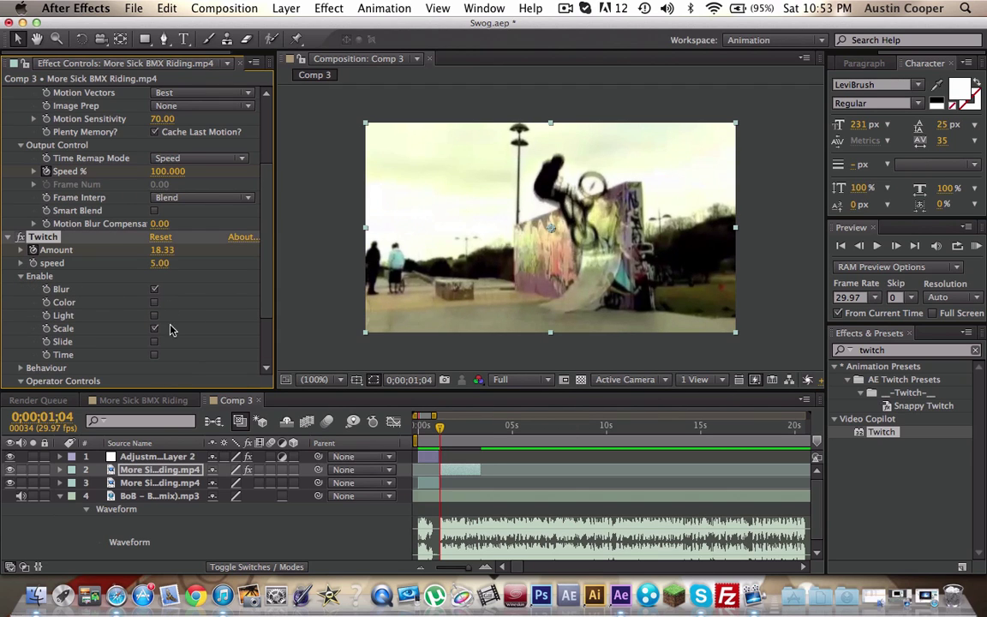
{"action": "scroll", "coordinate": [257, 317], "scroll_direction": "down", "scroll_amount": 3}
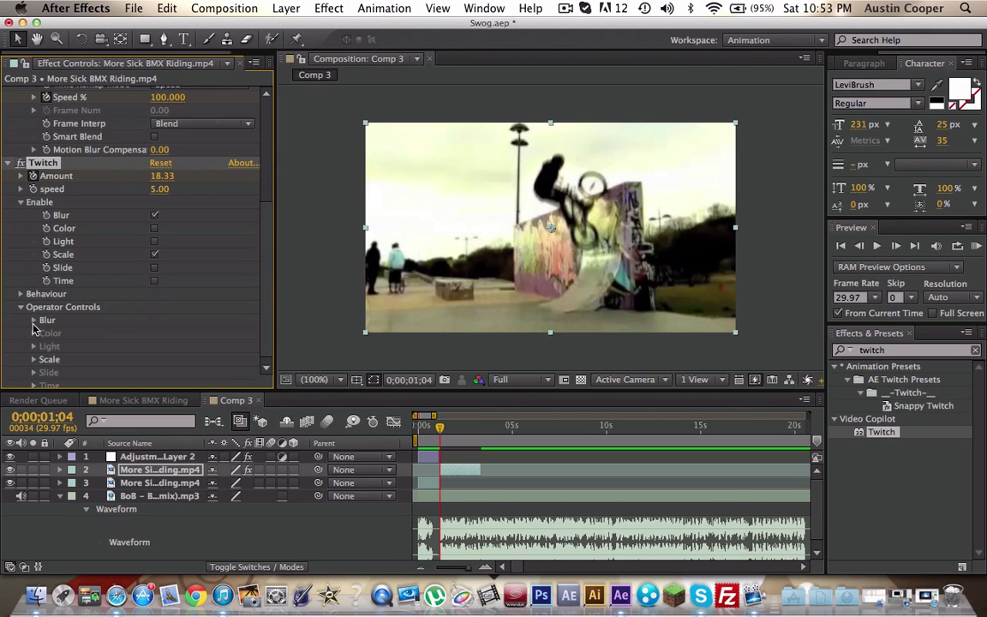
- Swap Twitch's Scale glitch for Slide and set Slide RGB Split to 8
{"action": "left_click", "coordinate": [34, 360]}
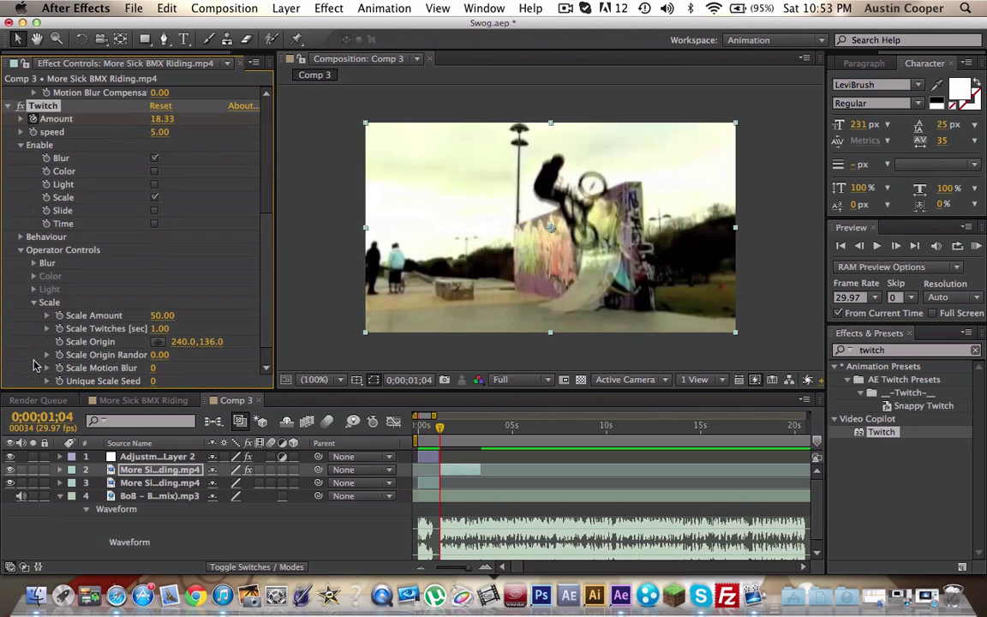
{"action": "left_click", "coordinate": [35, 301]}
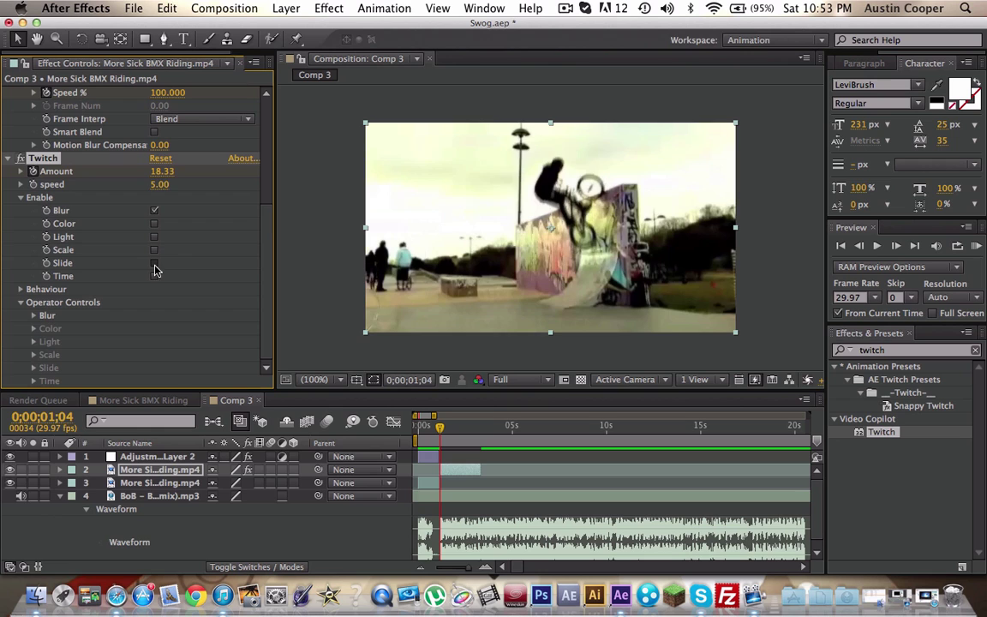
{"action": "left_click", "coordinate": [155, 264]}
{"action": "left_click", "coordinate": [34, 369]}
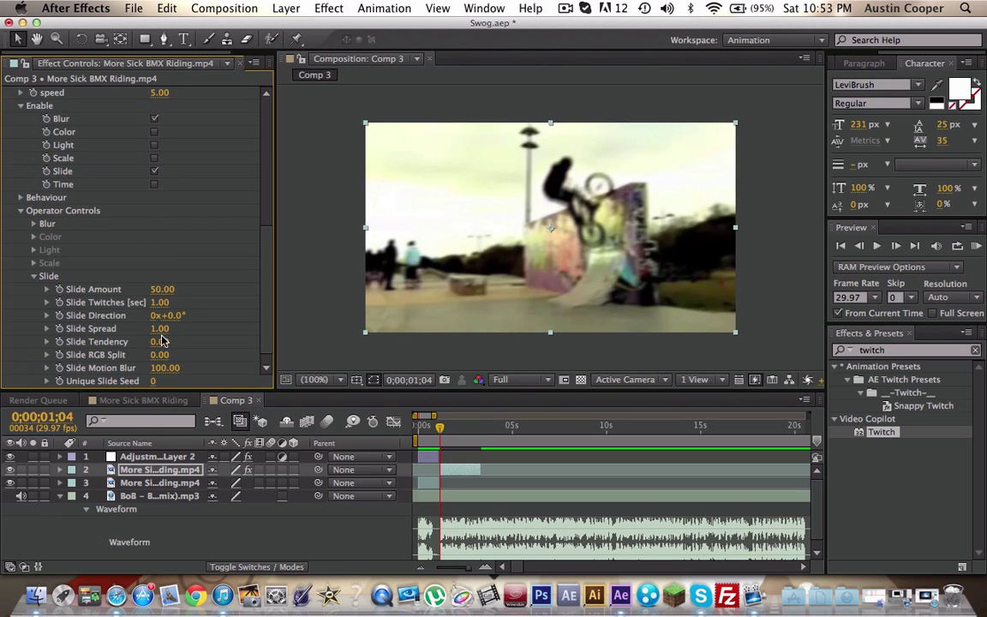
{"action": "left_click_drag", "start_coordinate": [159, 355], "coordinate": [169, 361]}
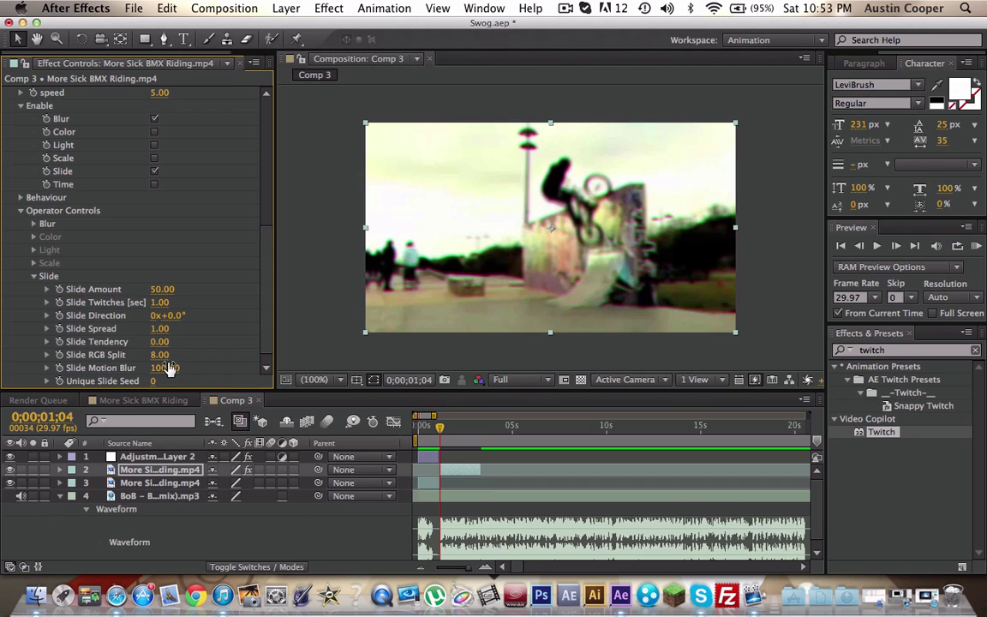
- RAM-preview the glitch over the opening frames, then select the Time Difference adjustment layer
{"action": "left_click_drag", "start_coordinate": [440, 436], "coordinate": [417, 440]}
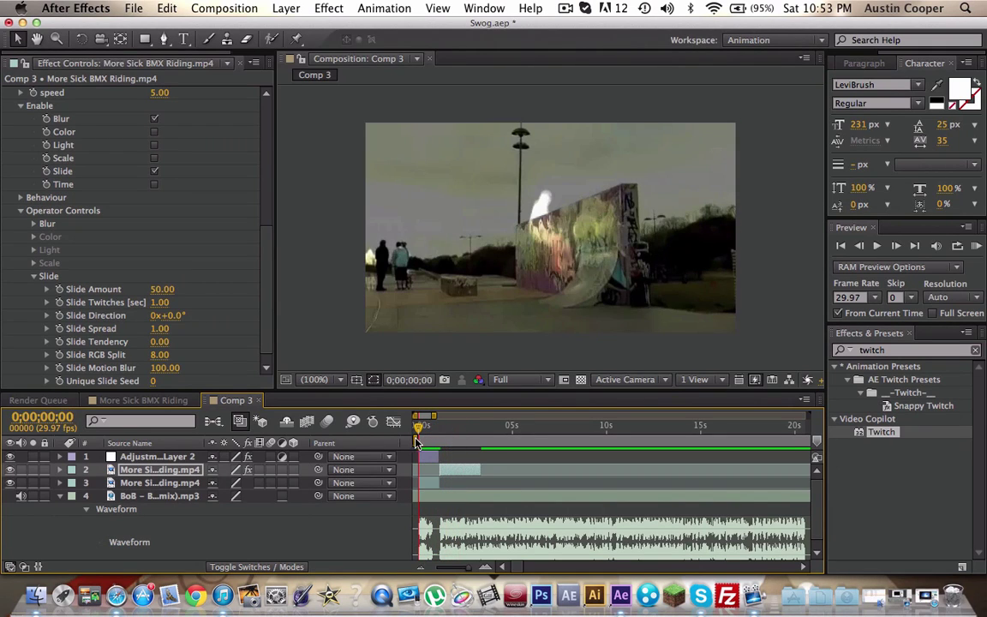
{"action": "left_click", "coordinate": [975, 247]}
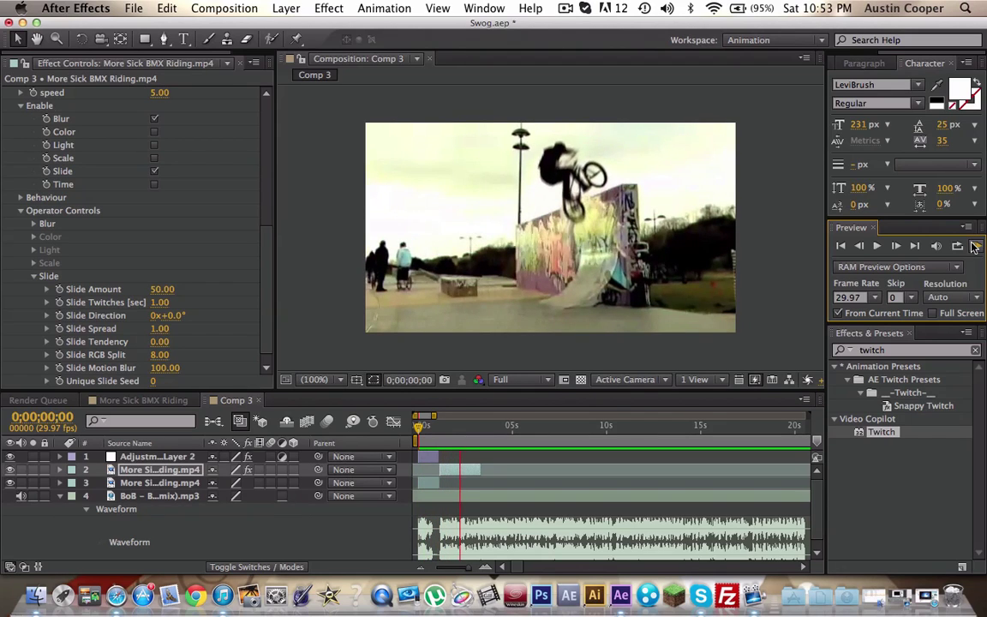
{"action": "left_click", "coordinate": [433, 429]}
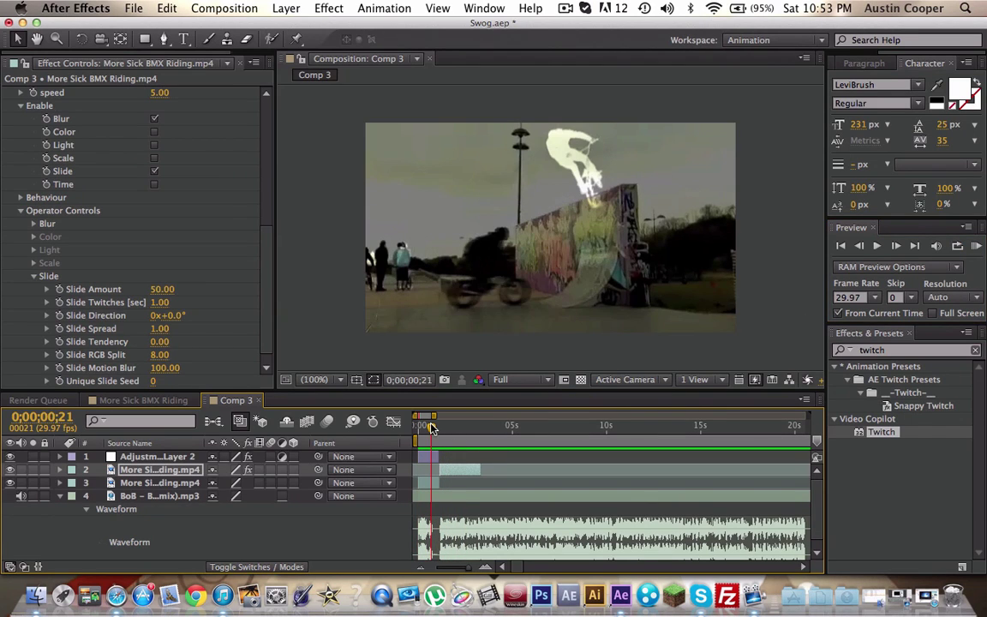
{"action": "mouse_move", "coordinate": [433, 429]}
{"action": "left_mouse_down"}
{"action": "mouse_move", "coordinate": [441, 426]}
{"action": "mouse_move", "coordinate": [418, 427]}
{"action": "left_mouse_up"}
{"action": "left_click", "coordinate": [421, 460]}
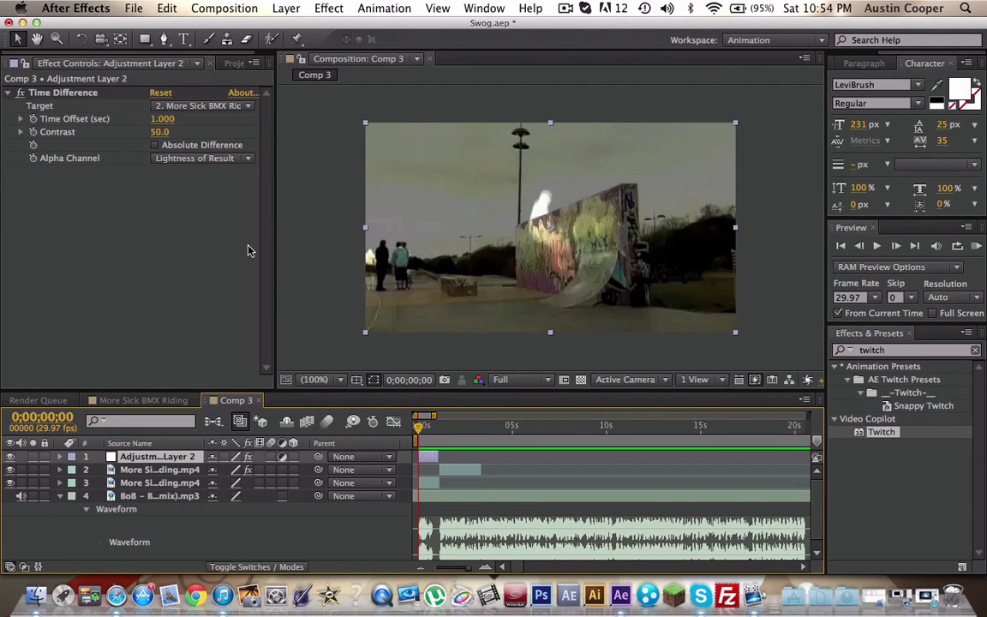
- Try Pin Light, then Difference, on Adjustment Layer 2, settling on the Color Burn blending mode
{"action": "left_click", "coordinate": [326, 10]}
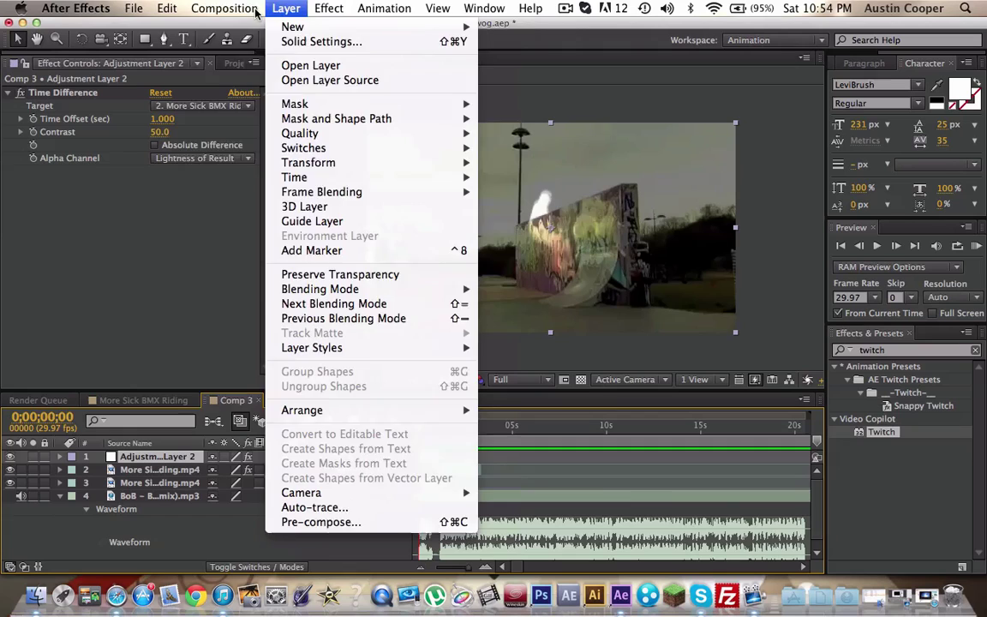
{"action": "mouse_move", "coordinate": [283, 10]}
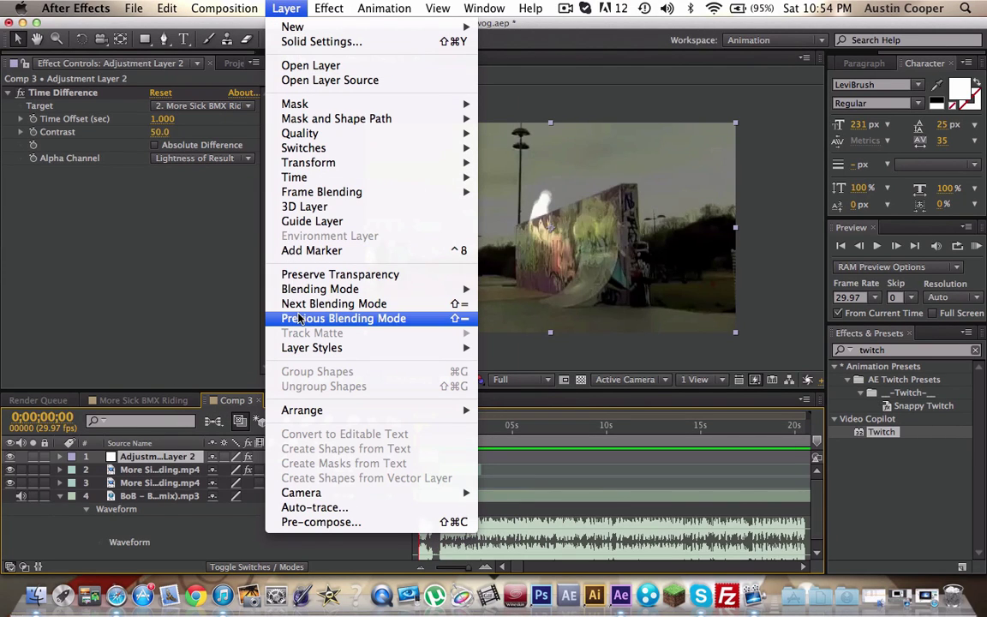
{"action": "mouse_move", "coordinate": [305, 293]}
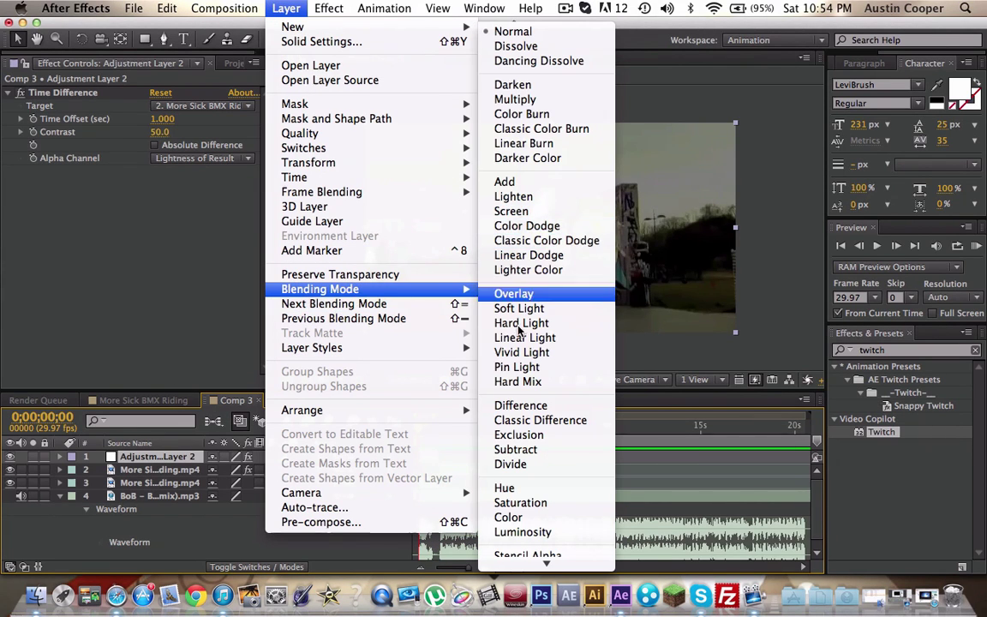
{"action": "left_click", "coordinate": [514, 367]}
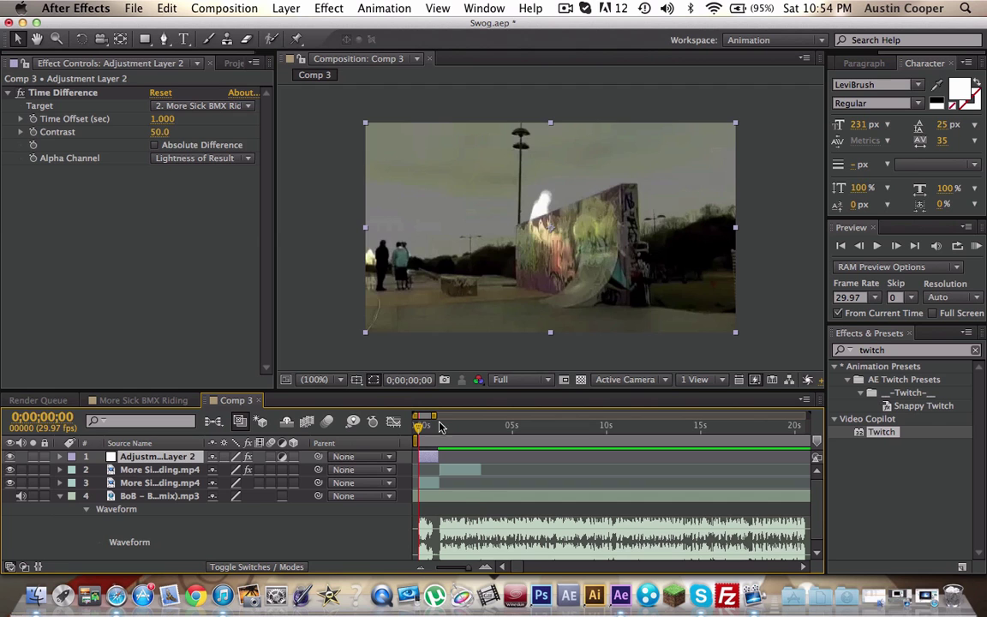
{"action": "left_click", "coordinate": [224, 9]}
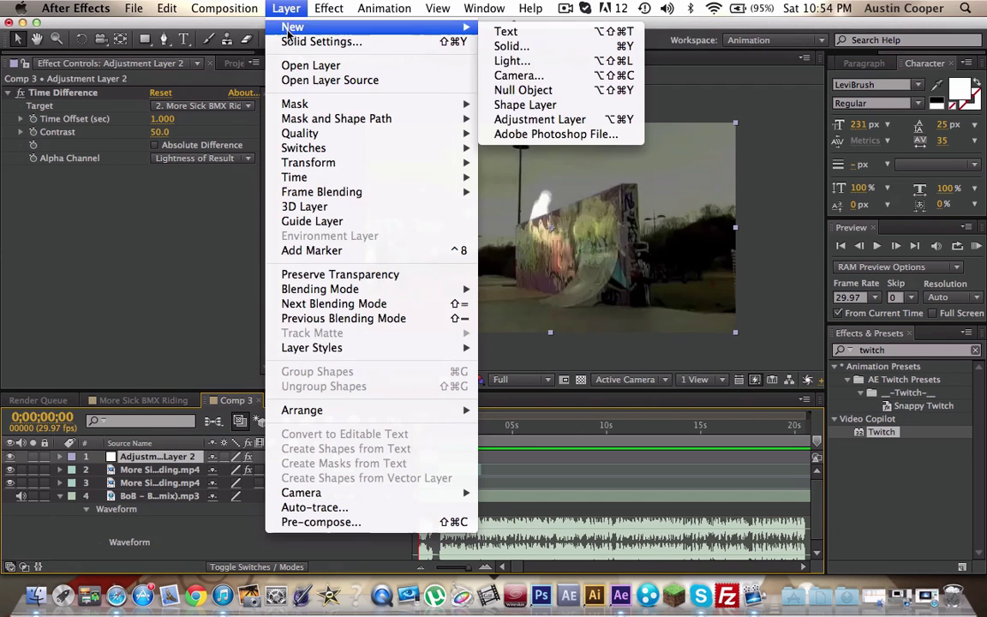
{"action": "mouse_move", "coordinate": [283, 289]}
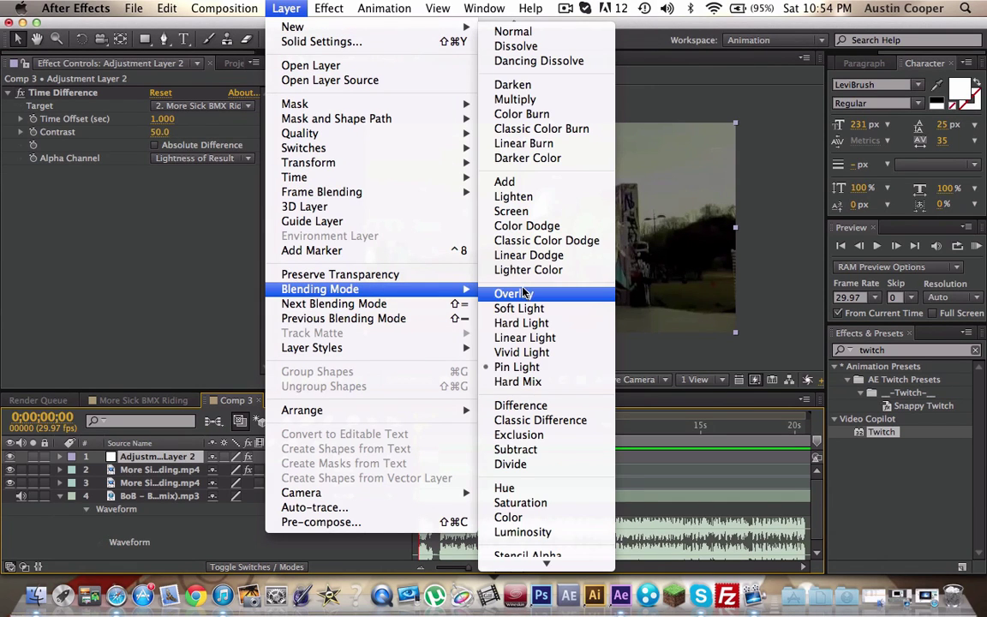
{"action": "left_click", "coordinate": [512, 415]}
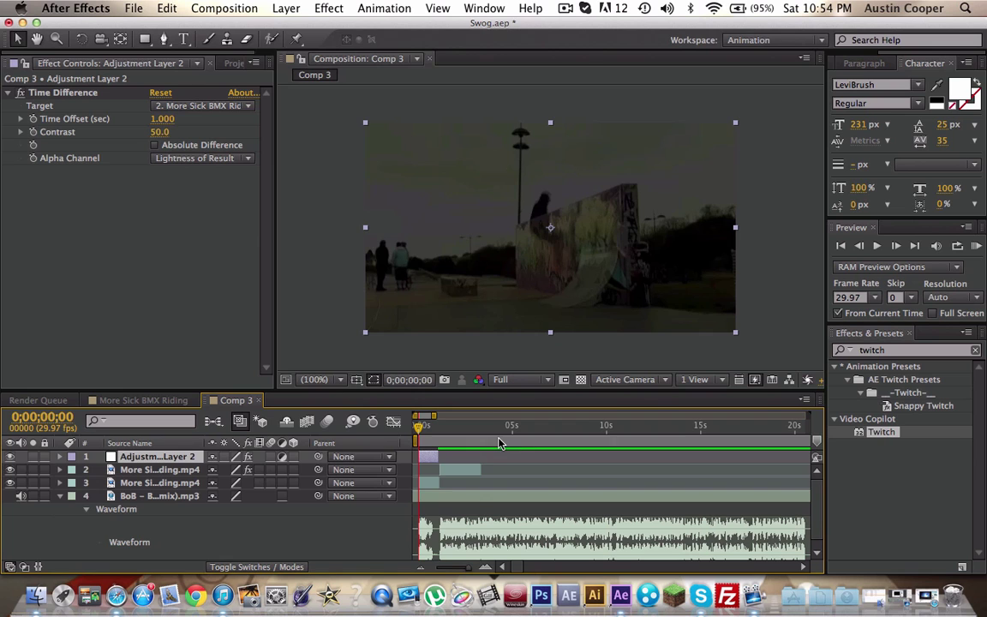
{"action": "left_click", "coordinate": [286, 9]}
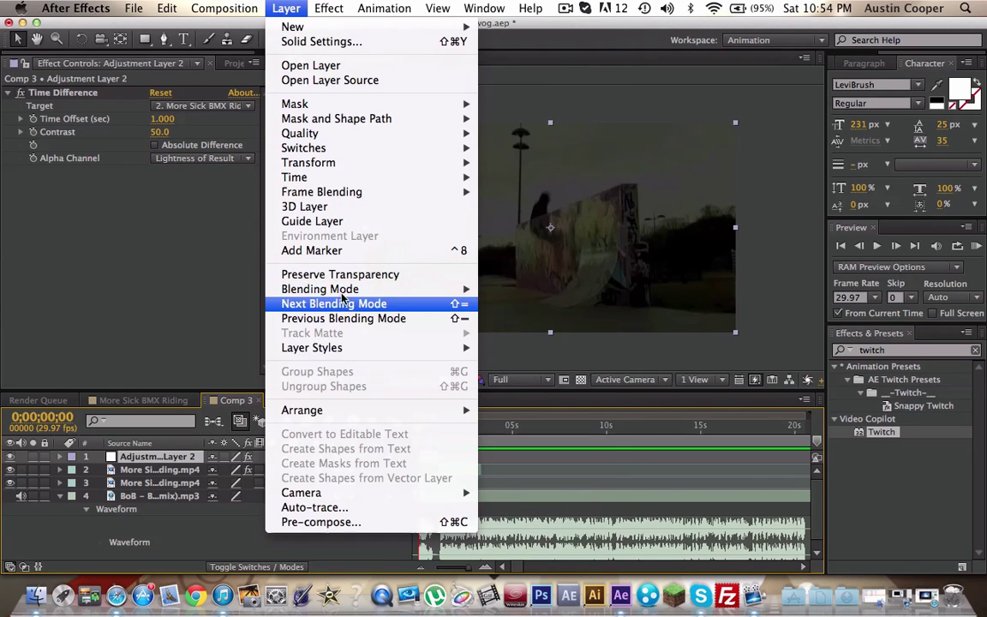
{"action": "mouse_move", "coordinate": [378, 289]}
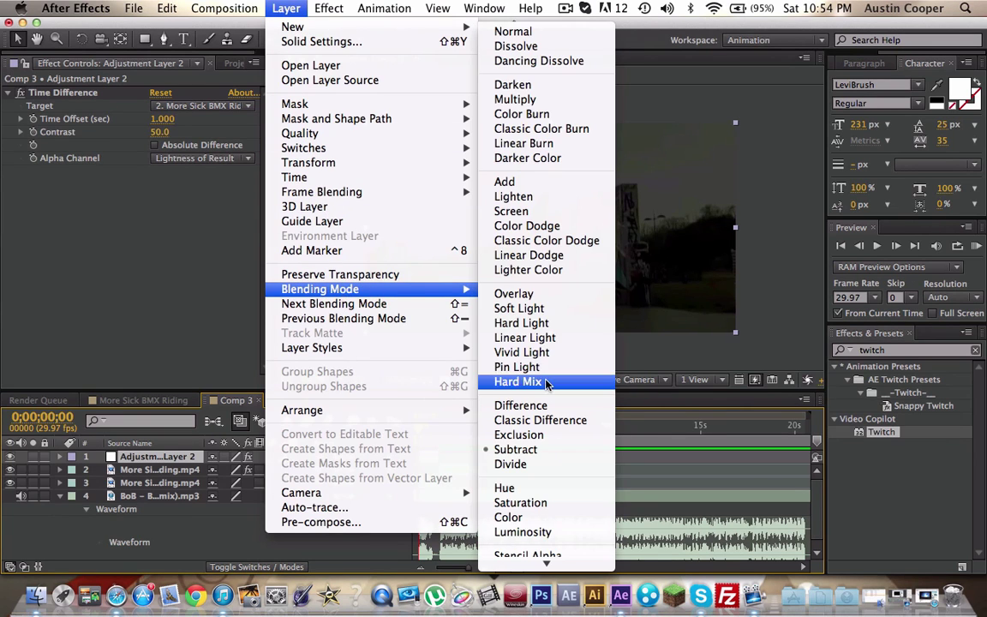
{"action": "left_click", "coordinate": [531, 120]}
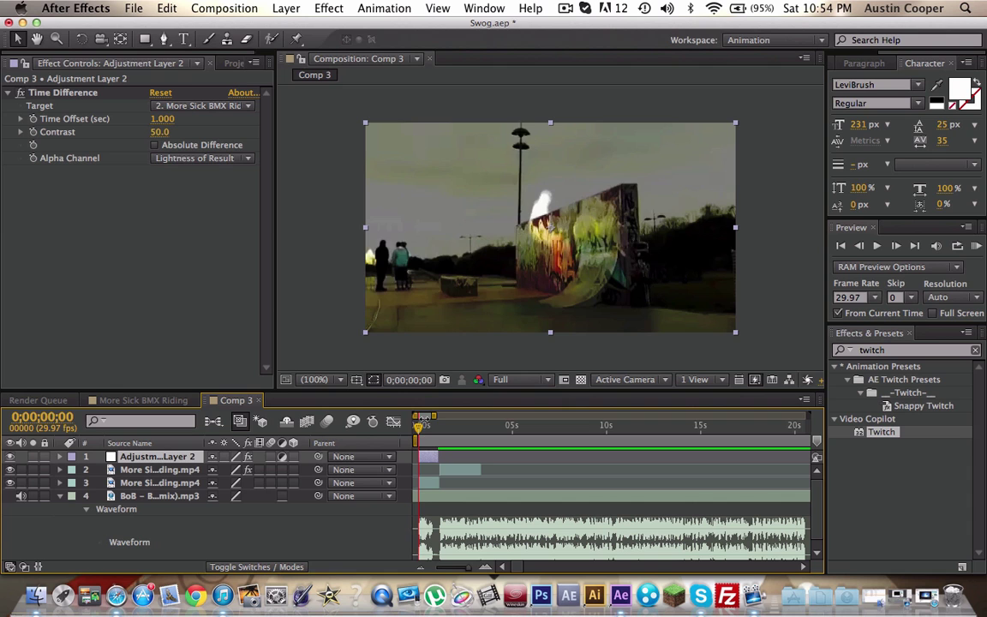
- Play the comp, stop on the ghost rider frame, and widen the adjustment layer past the frame's sides
{"action": "key", "text": "space"}
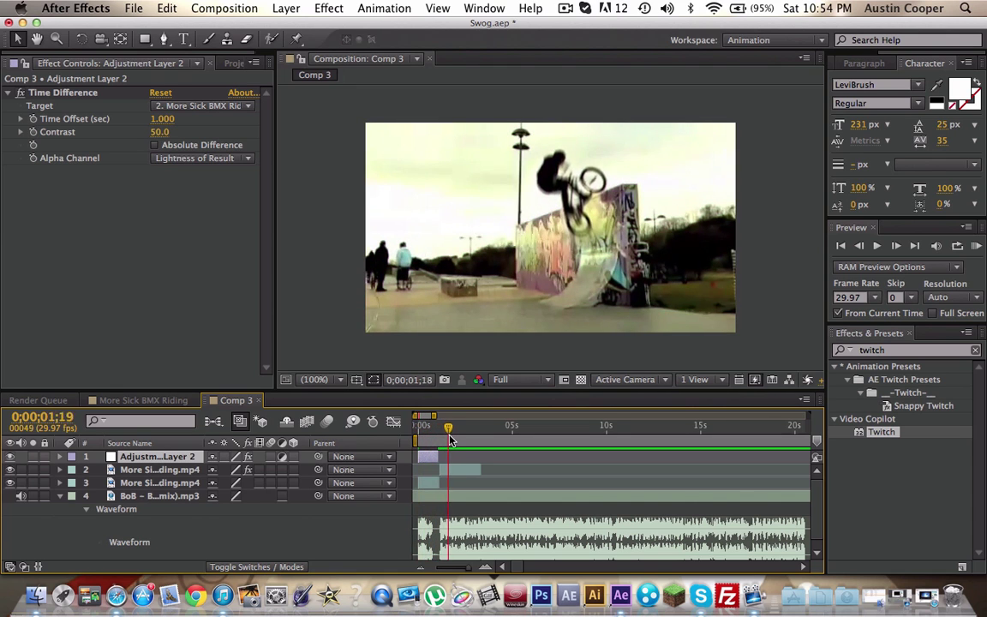
{"action": "left_click", "coordinate": [433, 437]}
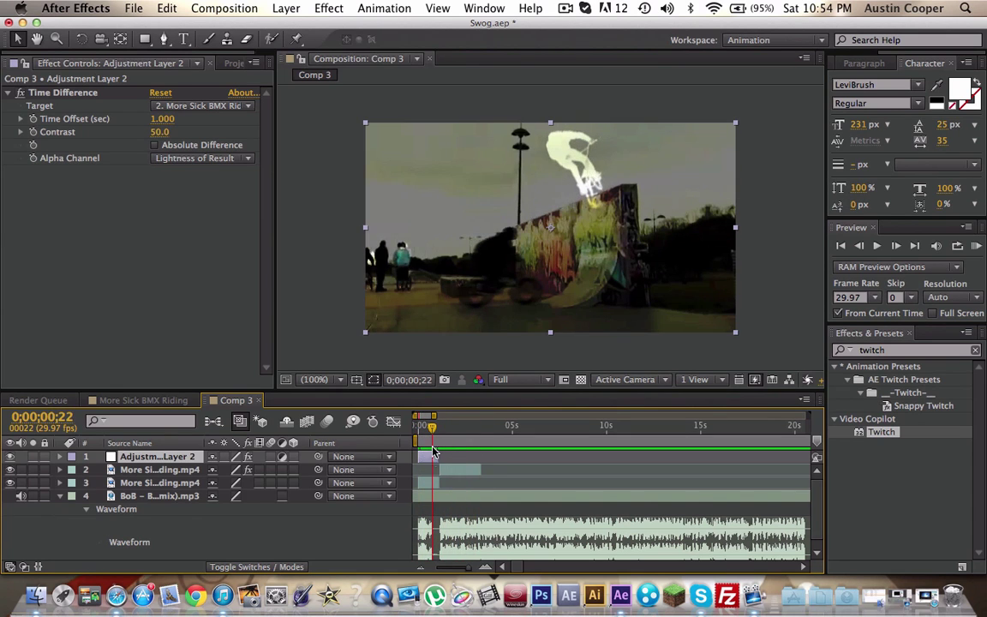
{"action": "left_click", "coordinate": [740, 340]}
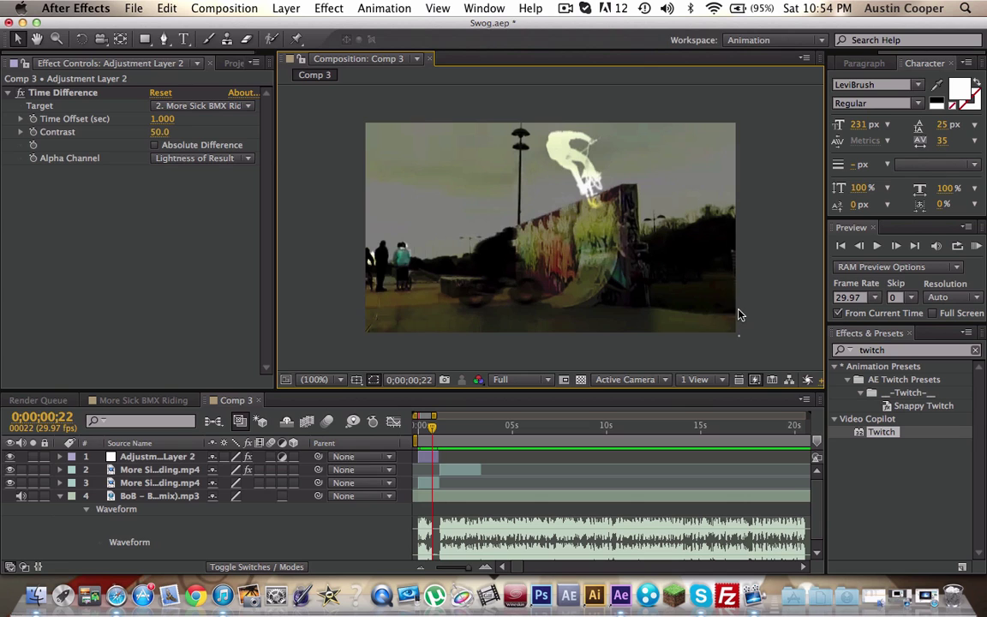
{"action": "left_click", "coordinate": [734, 329]}
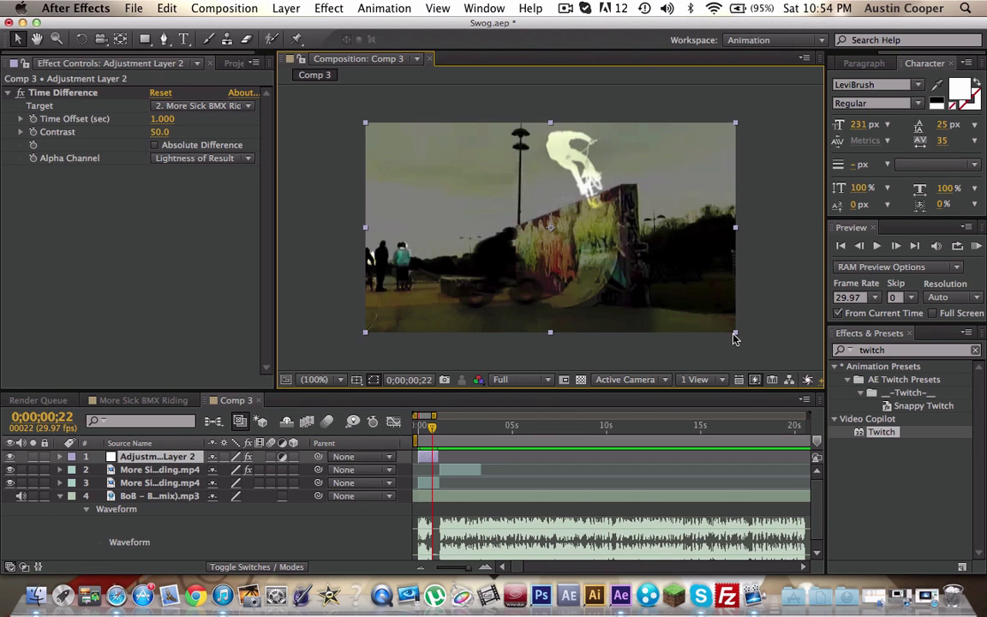
{"action": "left_click_drag", "start_coordinate": [734, 335], "coordinate": [763, 322]}
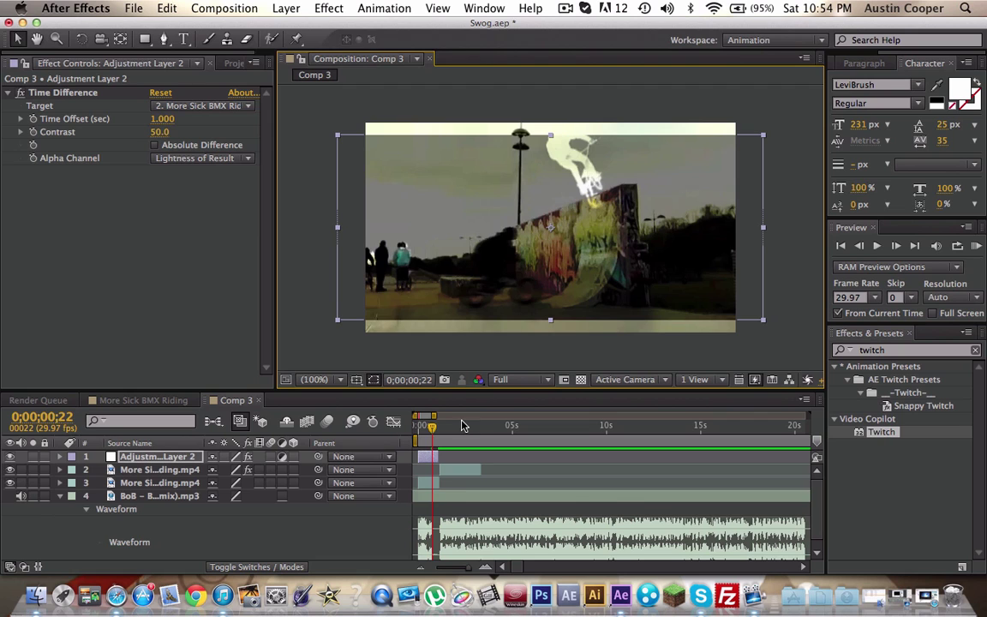
- Preview from the first frame, then stretch the adjustment layer to cover the full frame height
{"action": "left_click_drag", "start_coordinate": [434, 431], "coordinate": [409, 430]}
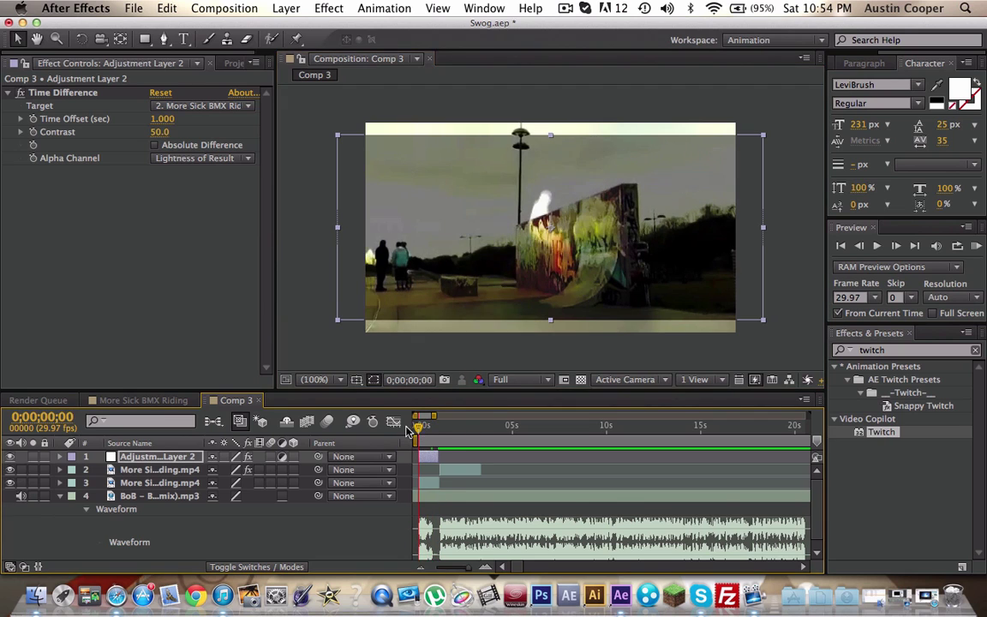
{"action": "left_click", "coordinate": [975, 246]}
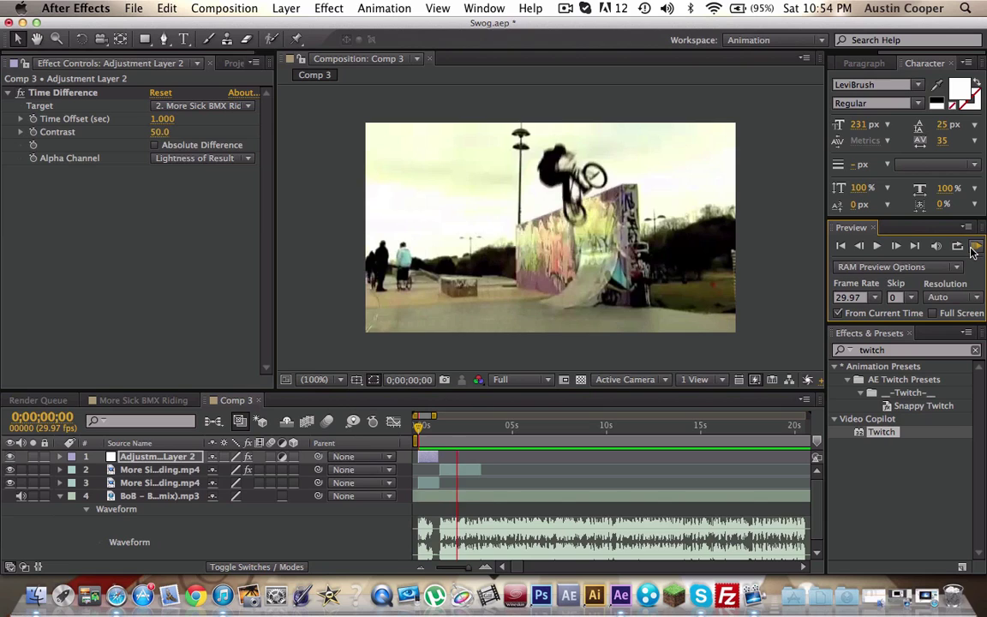
{"action": "left_click", "coordinate": [974, 248]}
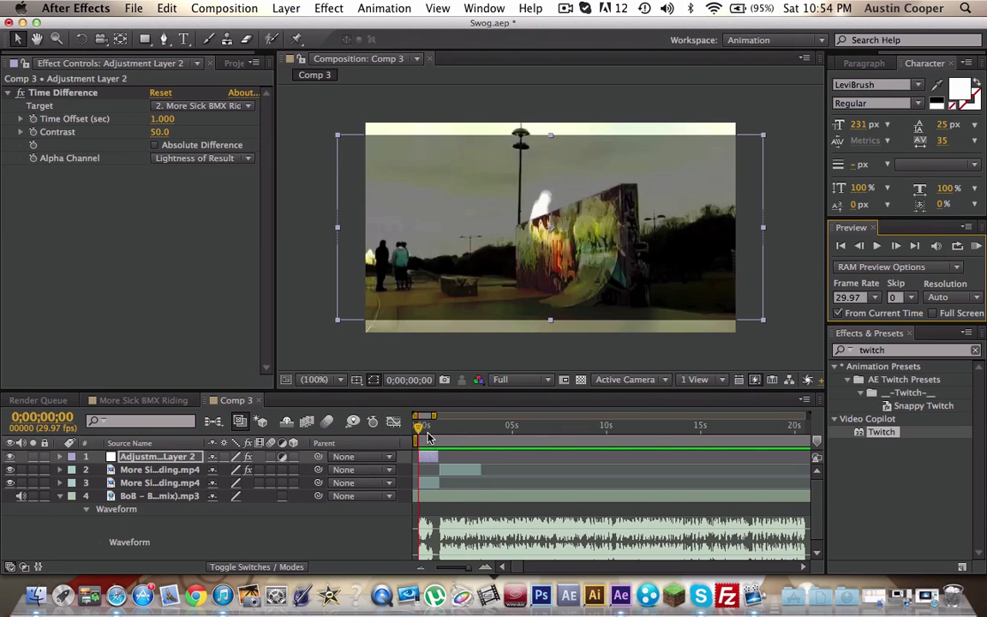
{"action": "left_click_drag", "start_coordinate": [551, 326], "coordinate": [554, 337]}
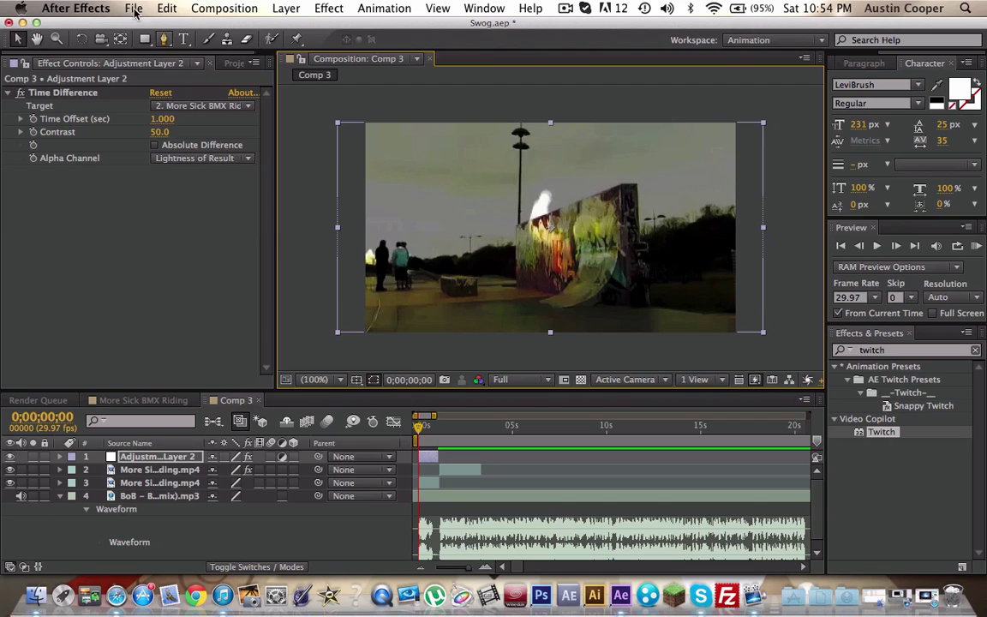